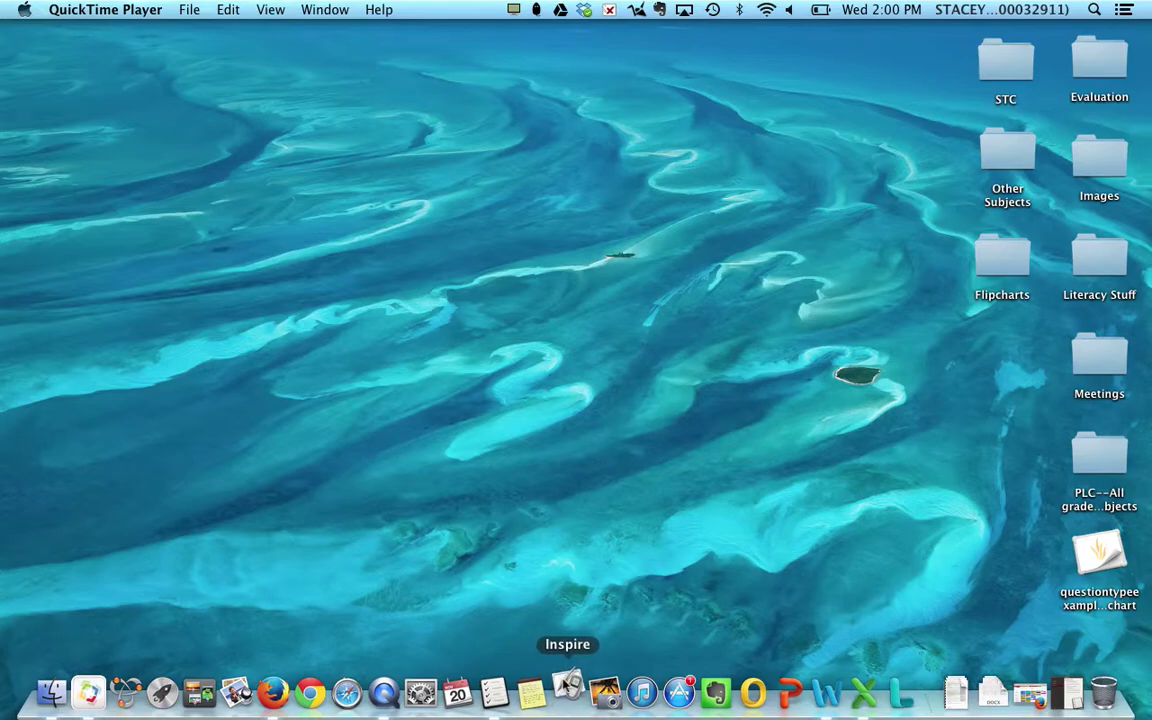
Launch ActivInspire from the Dock to get an Untitled flipchart with the Dashboard
click(567, 690)
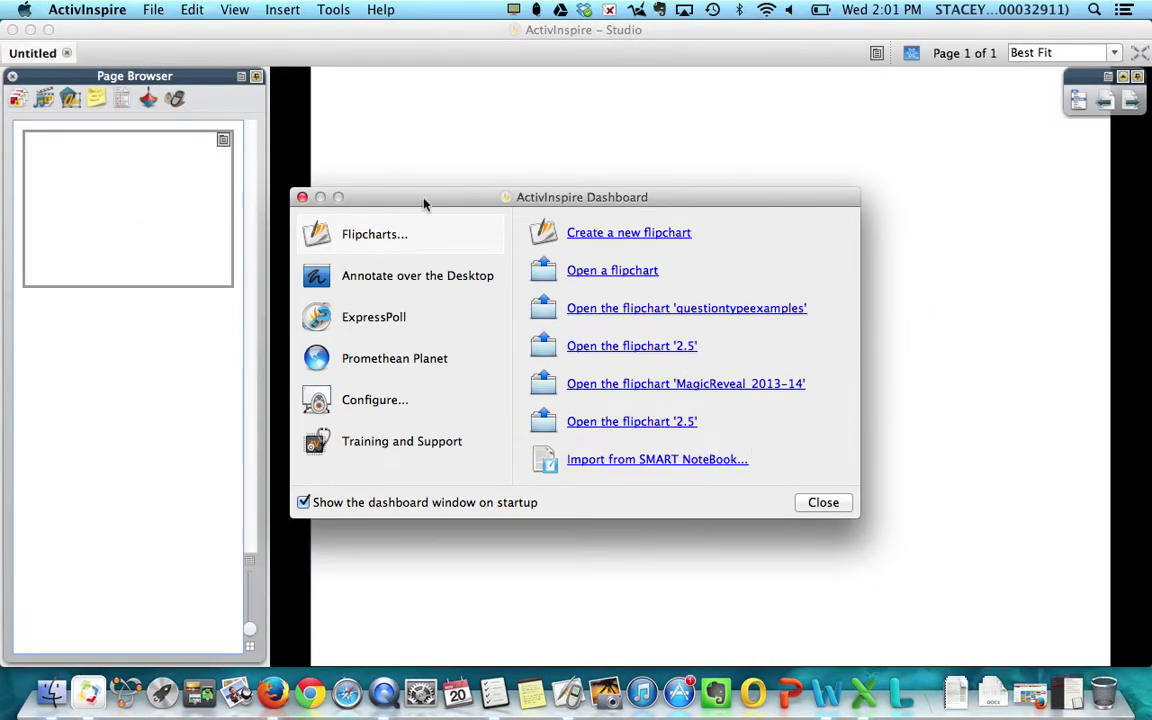
key(ctrl+super+Escape)
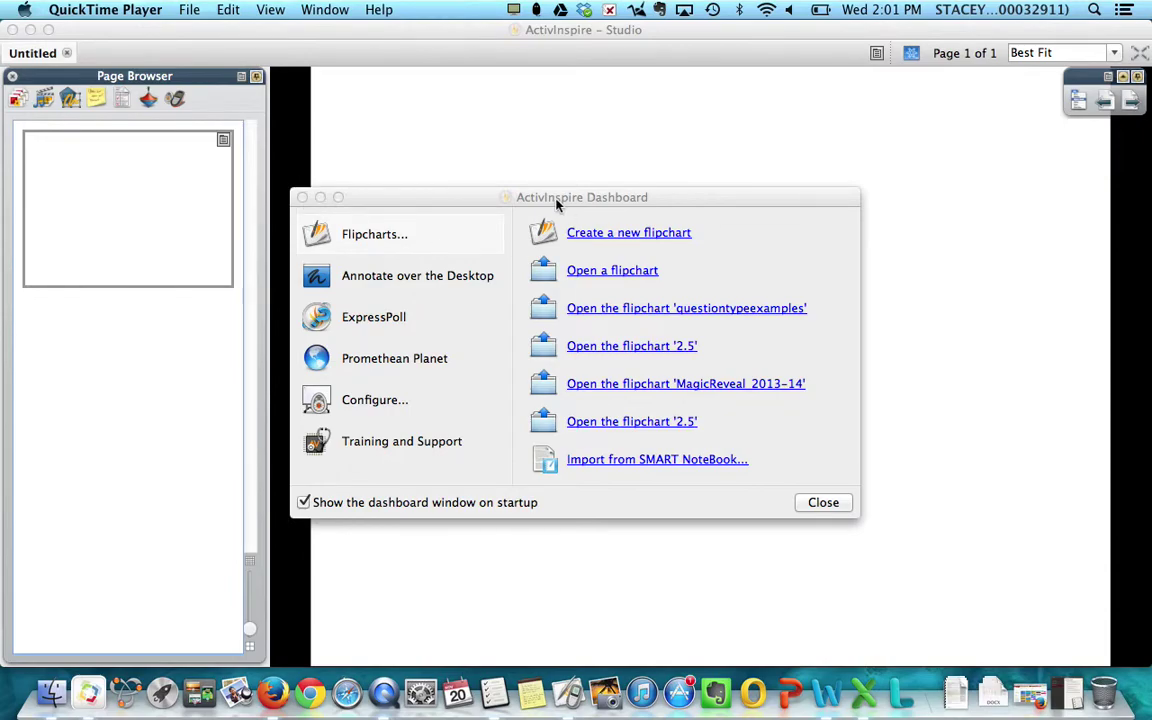
Dismiss the startup Dashboard, expand the main toolbox and choose the Select tool
drag(558, 198, 719, 199)
click(464, 197)
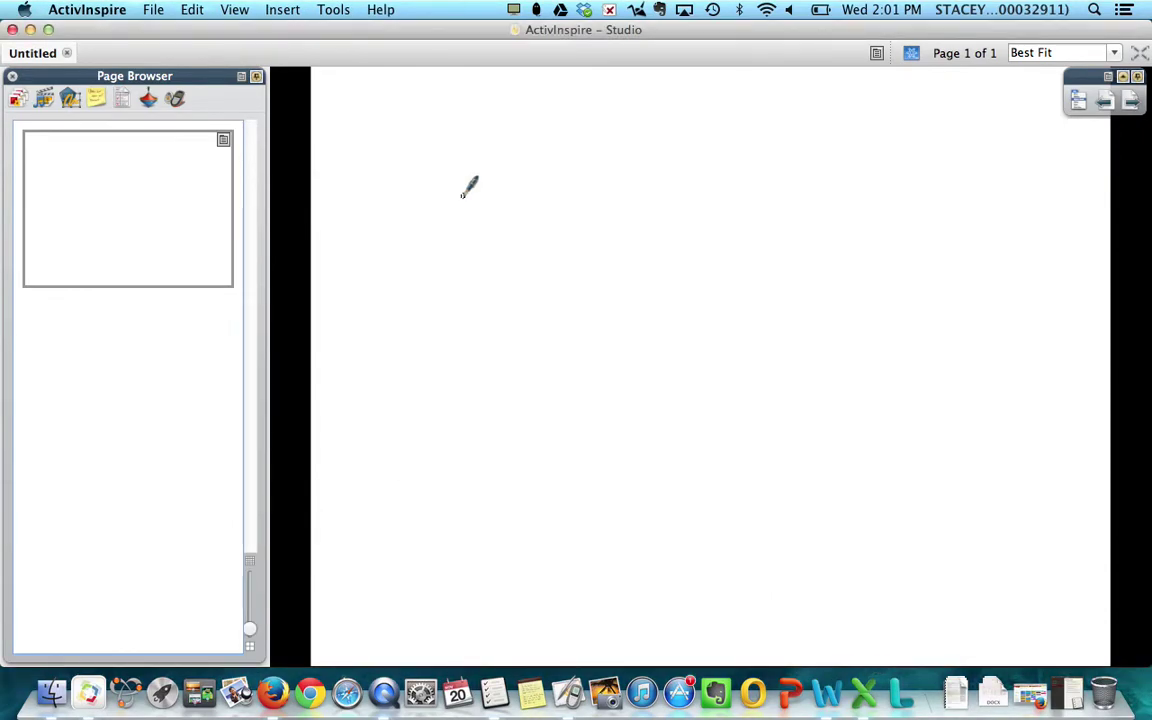
click(1122, 78)
click(1079, 320)
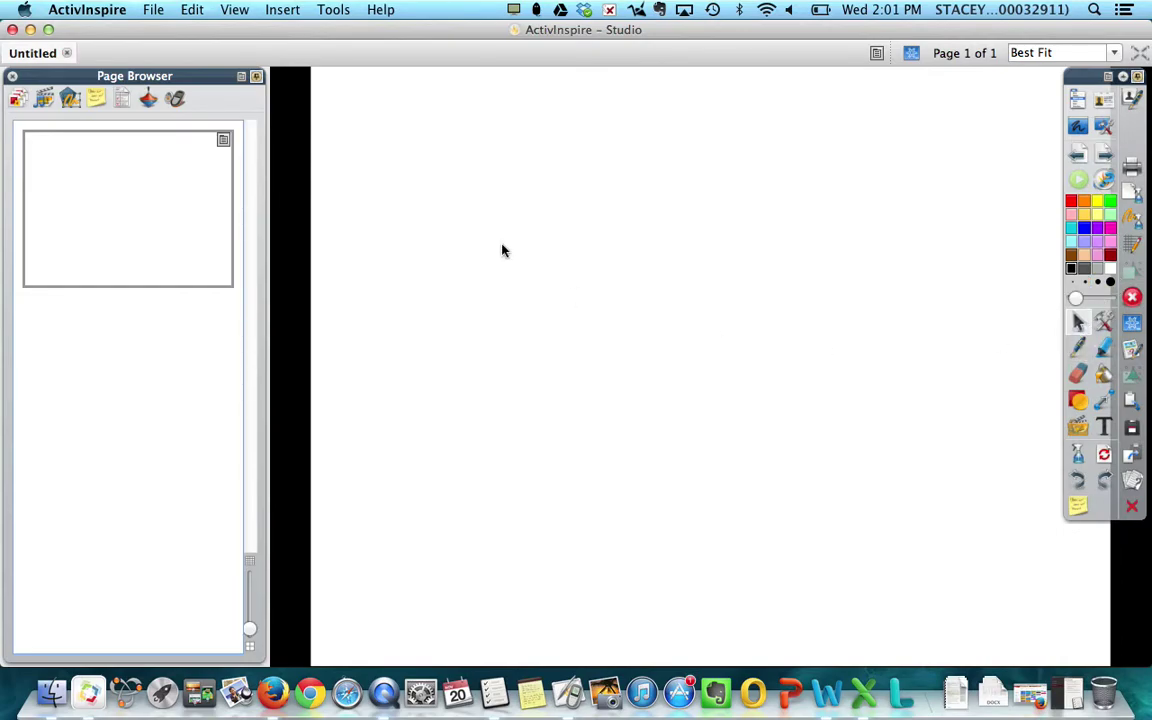
click(239, 334)
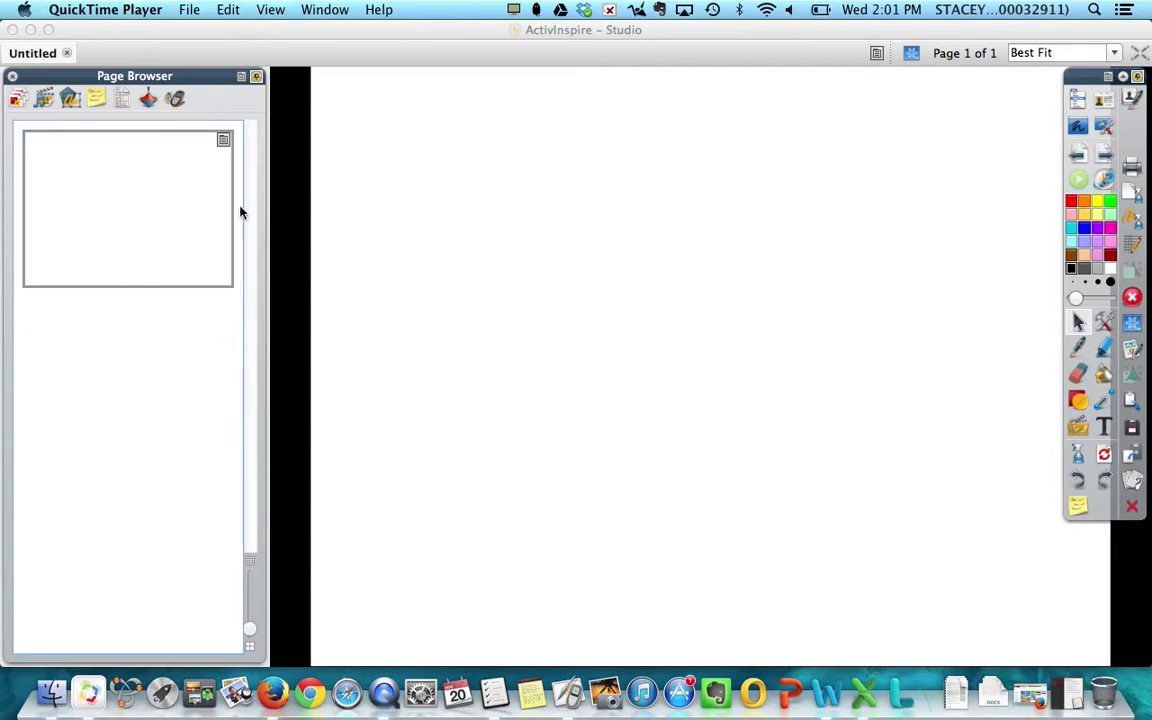
Open the Voting Browser and leave the device type on ActivExpressions after trying ActiVote
click(176, 99)
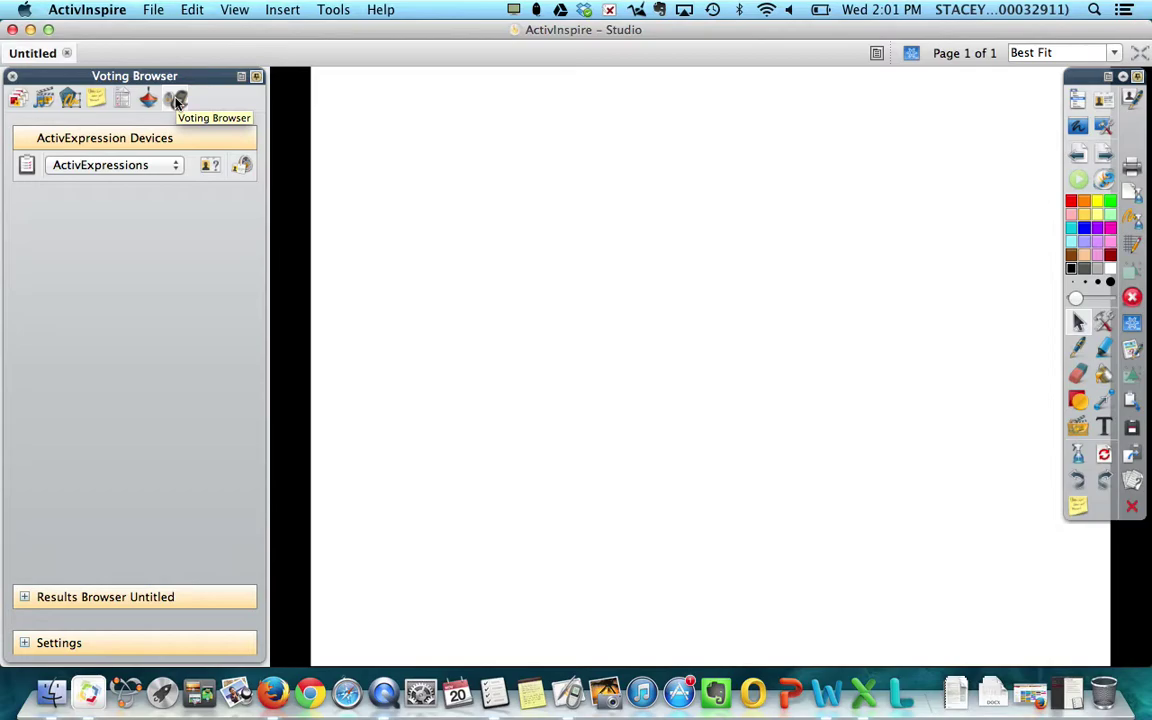
click(163, 163)
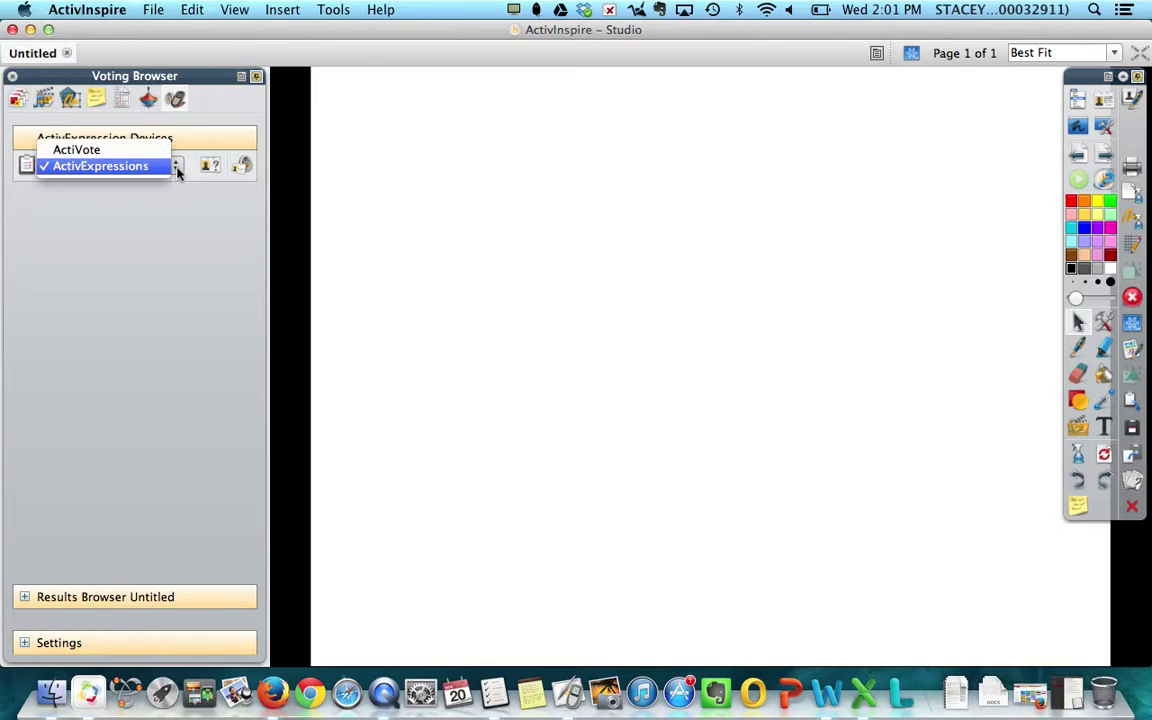
click(120, 167)
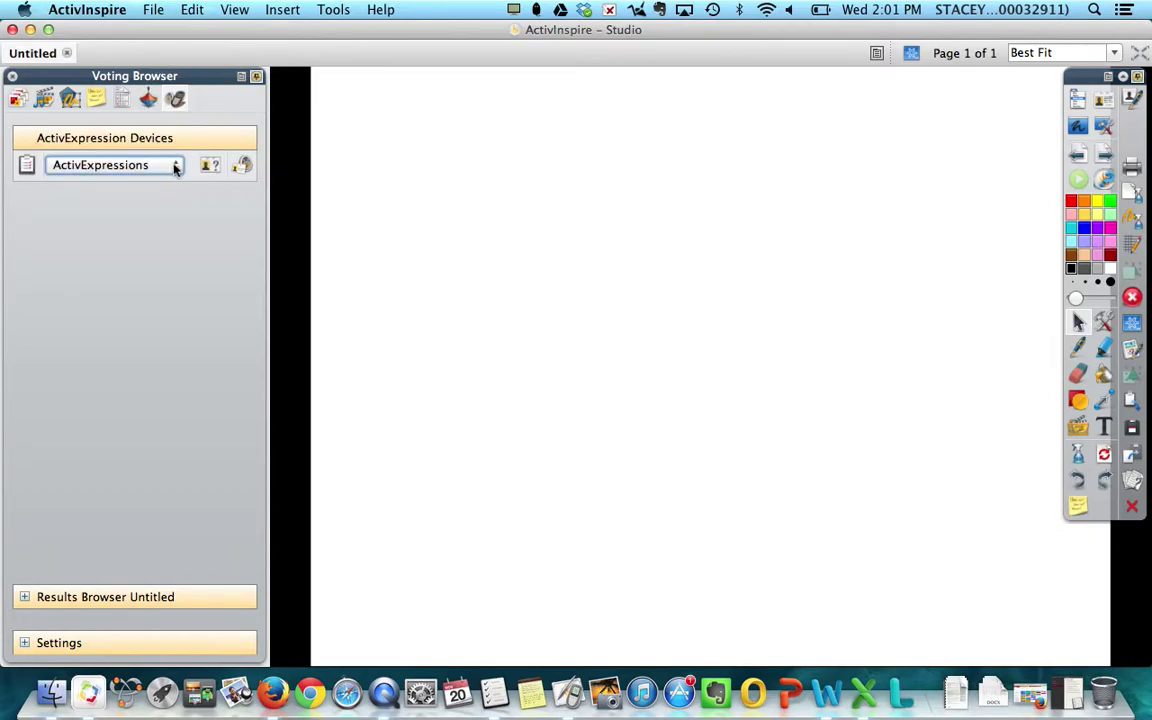
click(178, 170)
click(104, 148)
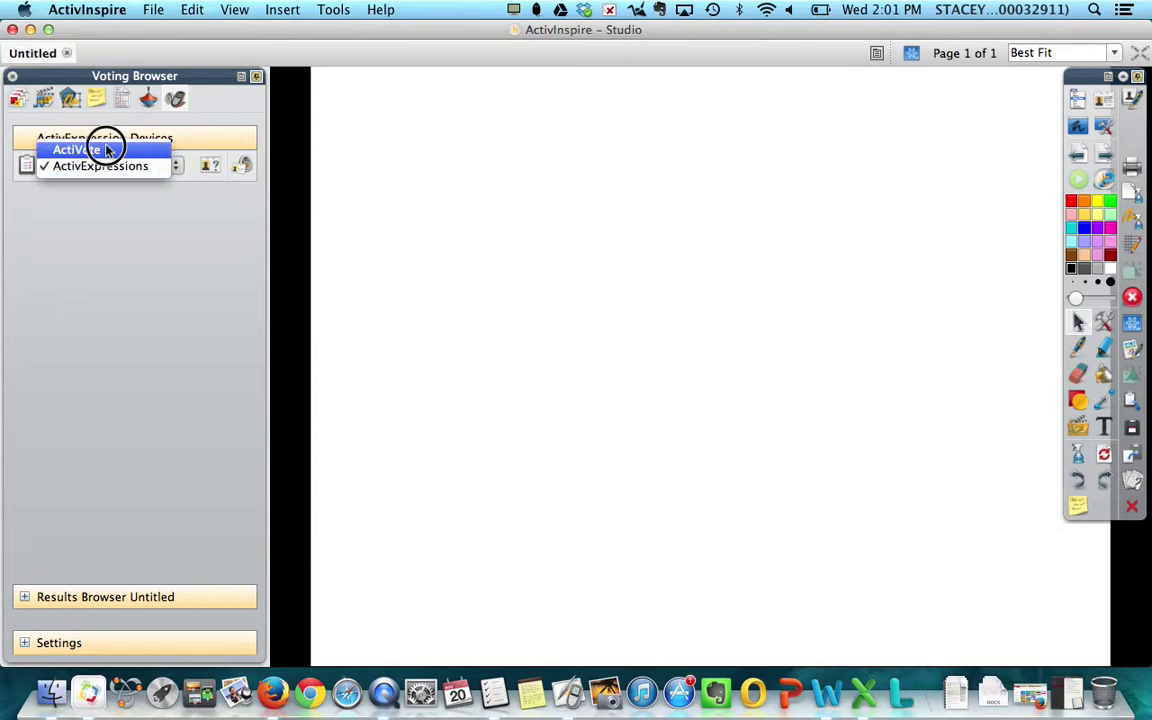
click(172, 165)
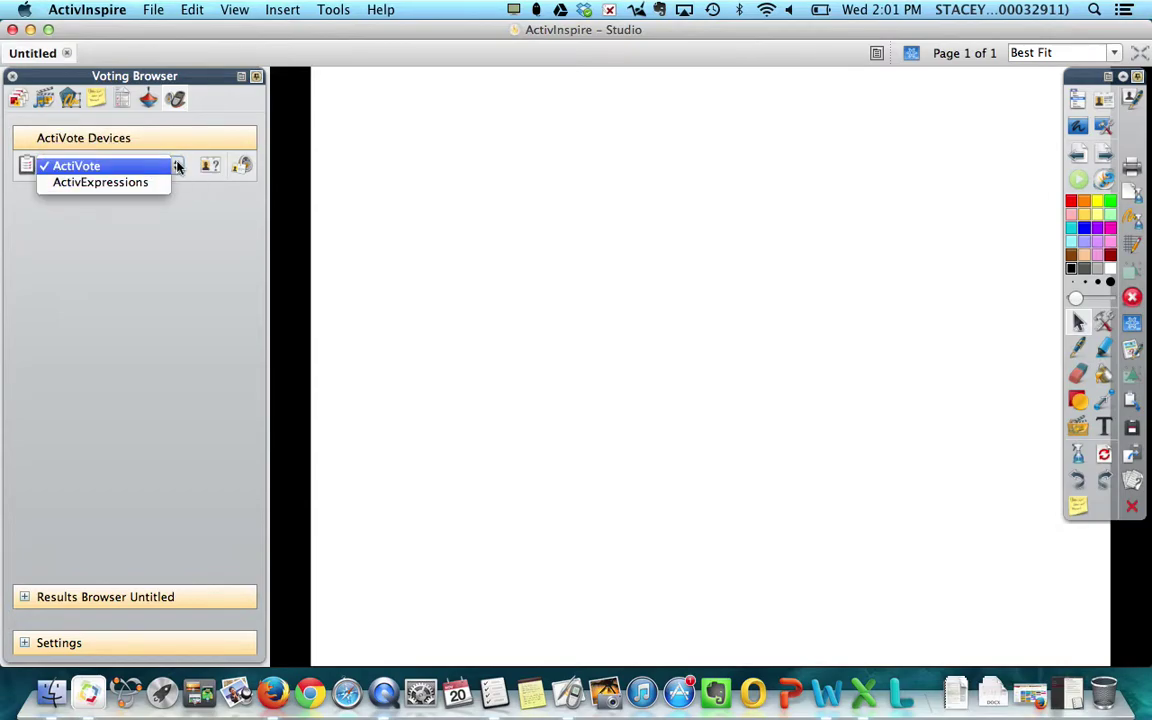
click(143, 183)
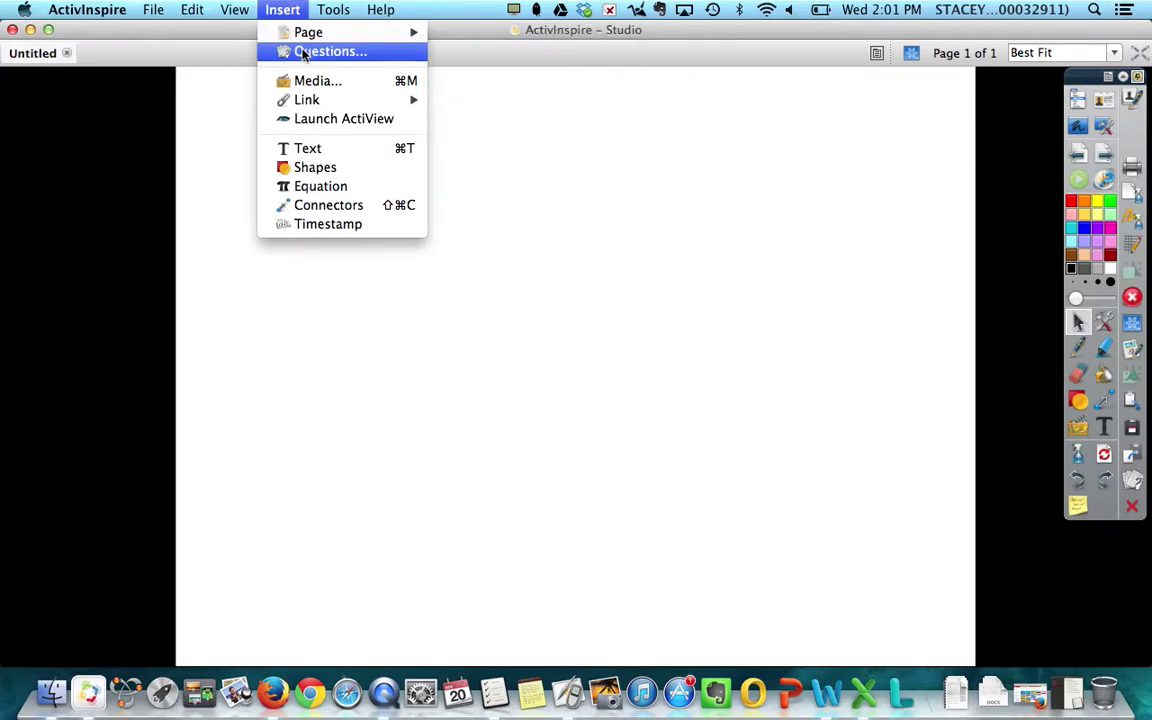
Open Insert > Questions in Design View, keeping Multiple Choice for the first question row
click(303, 52)
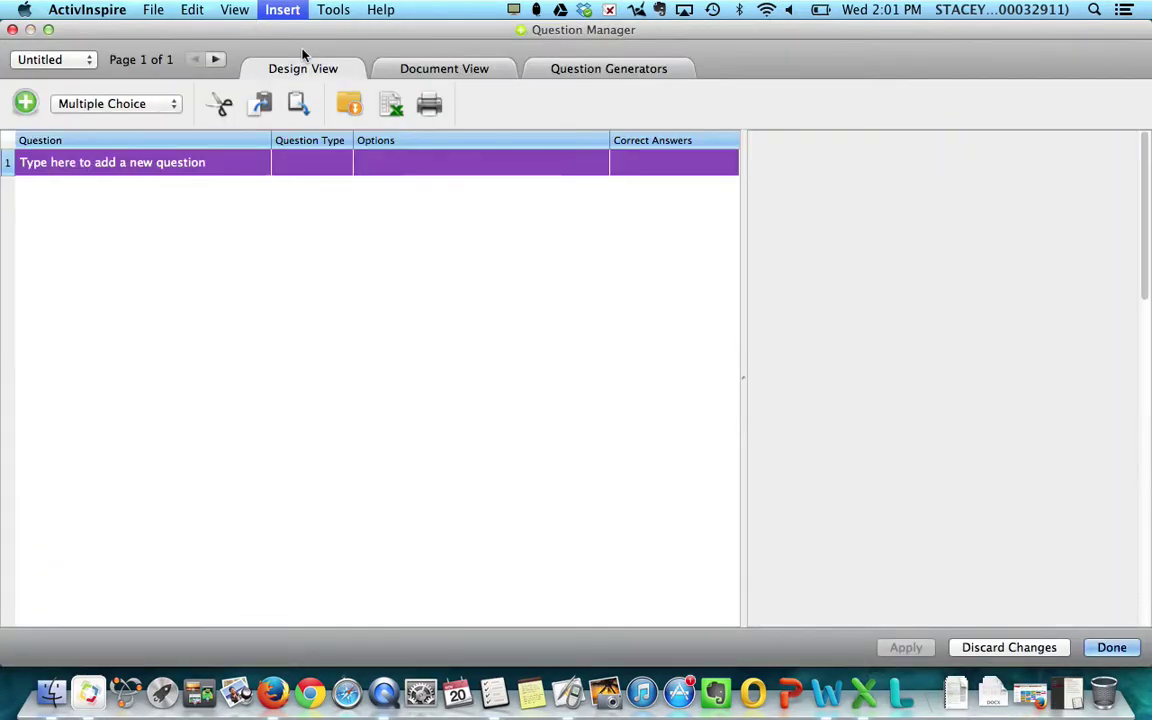
click(172, 104)
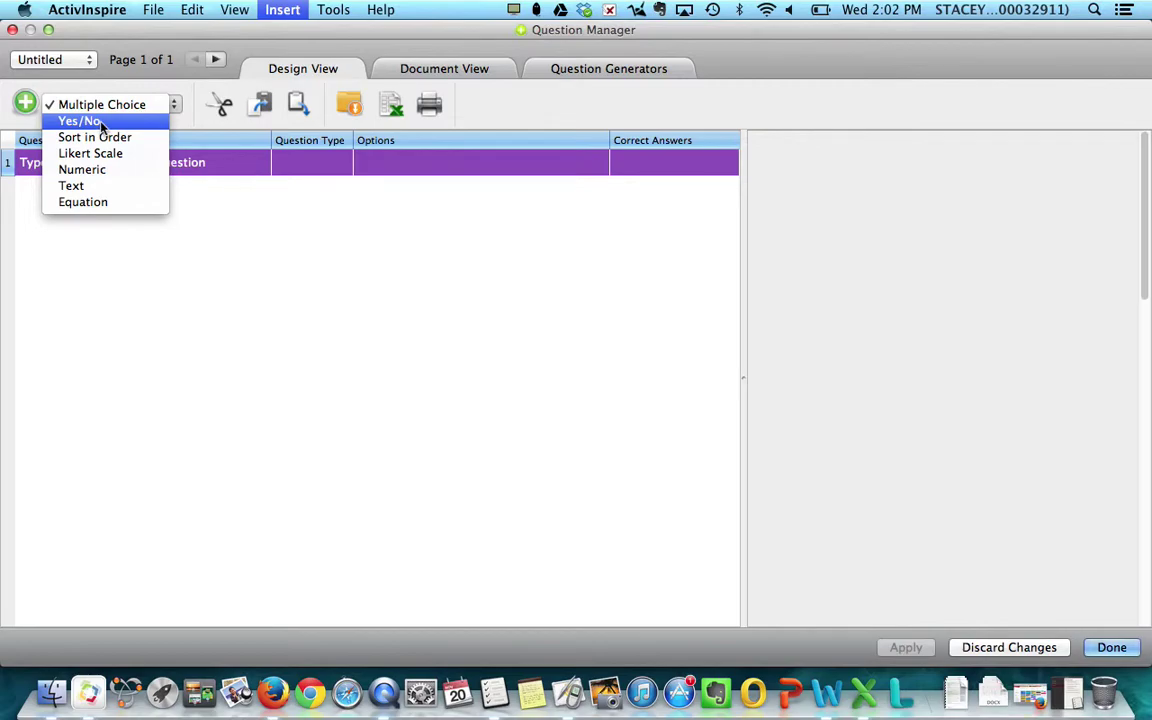
click(378, 272)
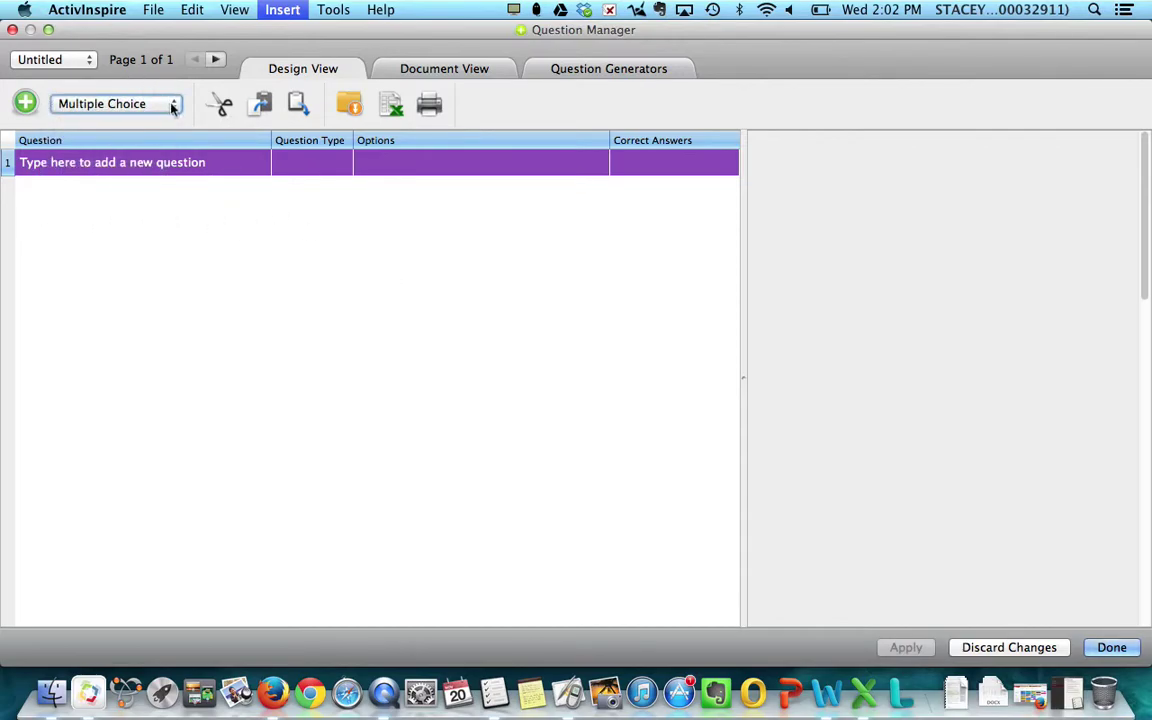
click(93, 161)
Replace the first question's placeholder text with 'What is the principal's name?'
click(95, 165)
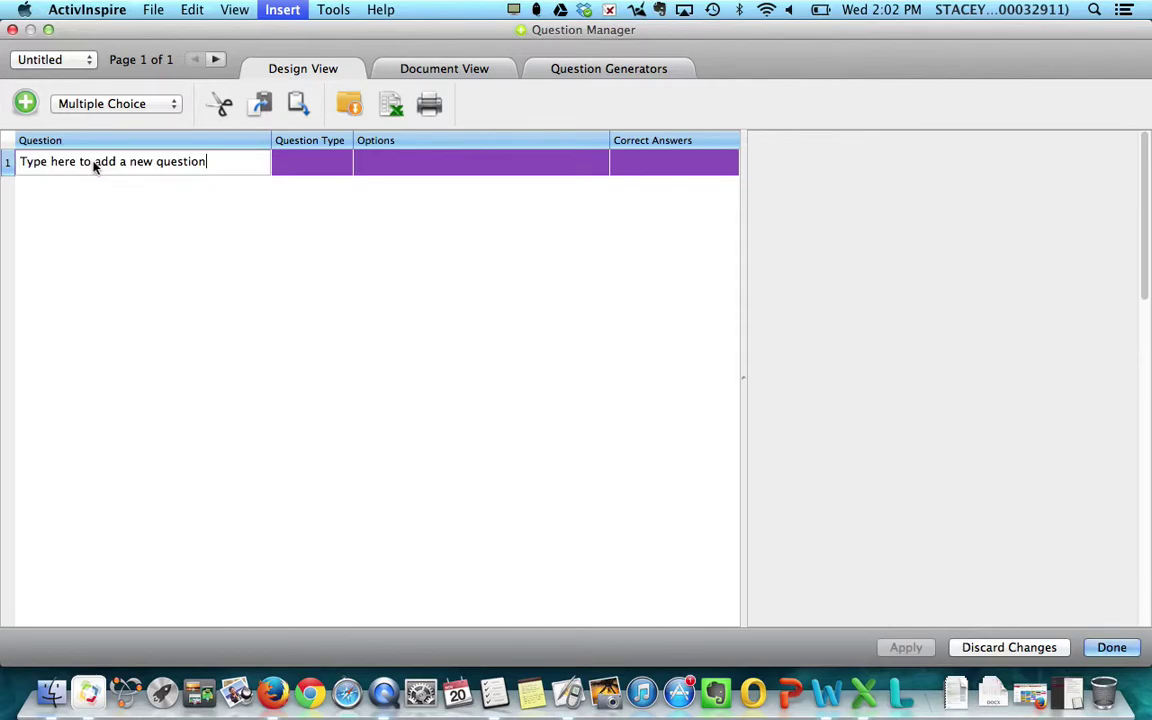
drag(209, 161, 21, 157)
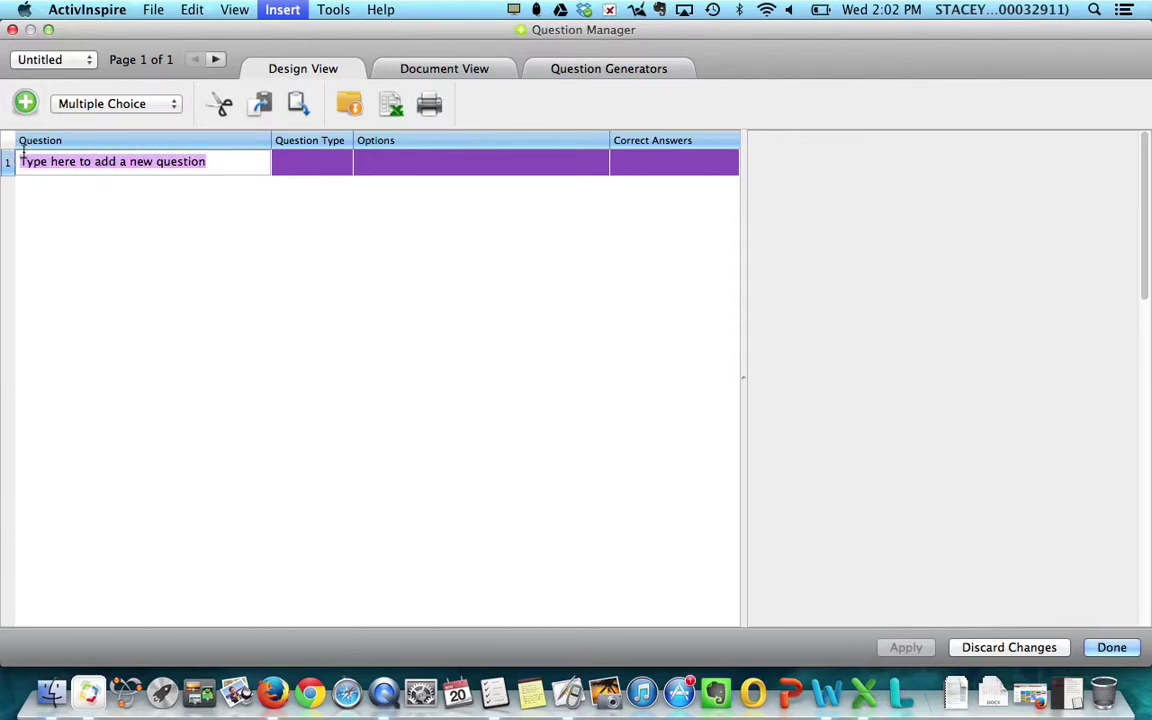
key(BackSpace)
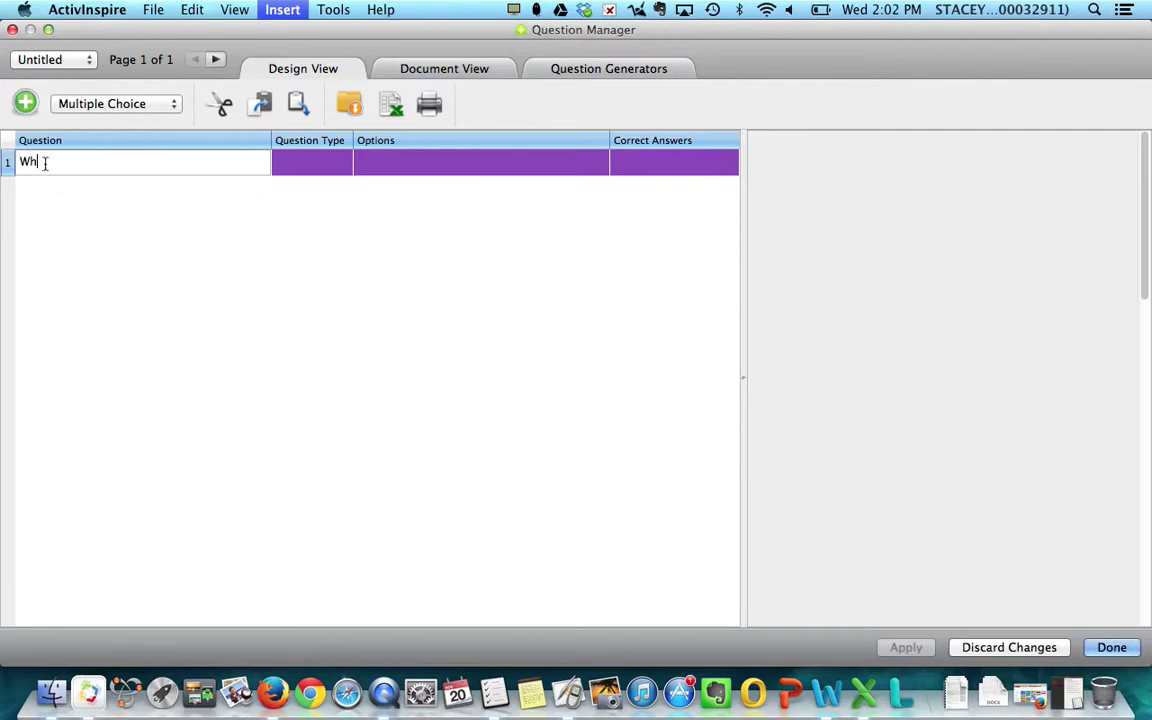
text(What is the principal's name?)
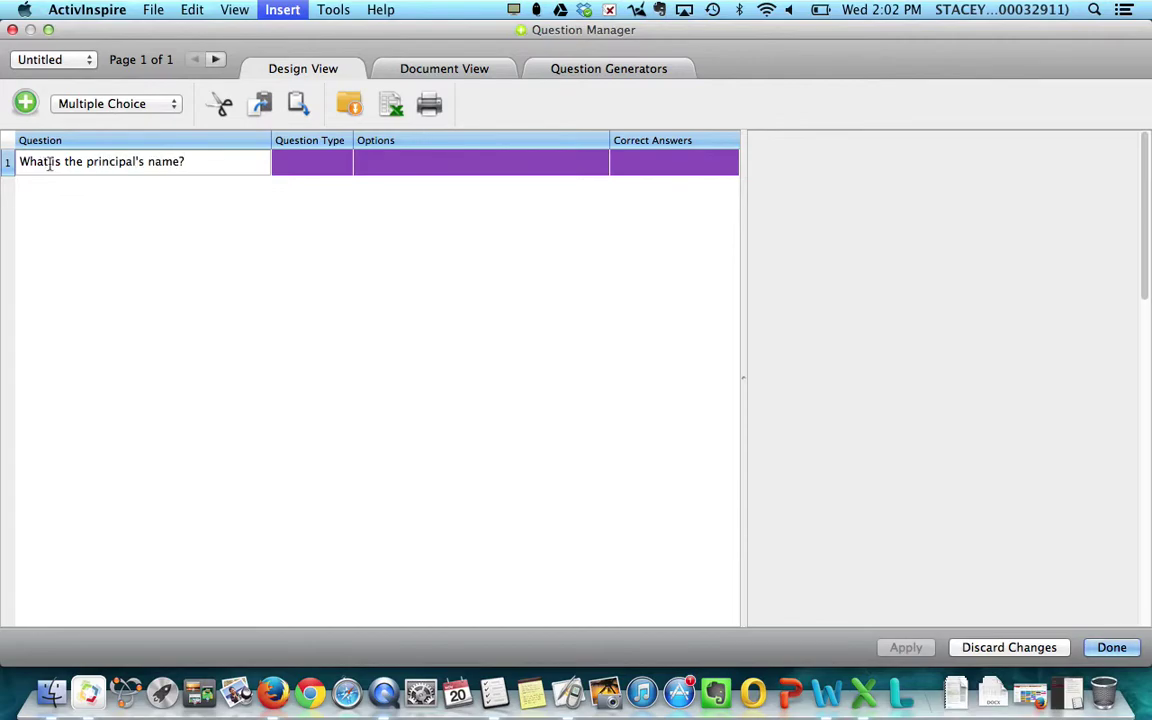
Commit the new question and confirm Multiple Choice as its type
click(335, 167)
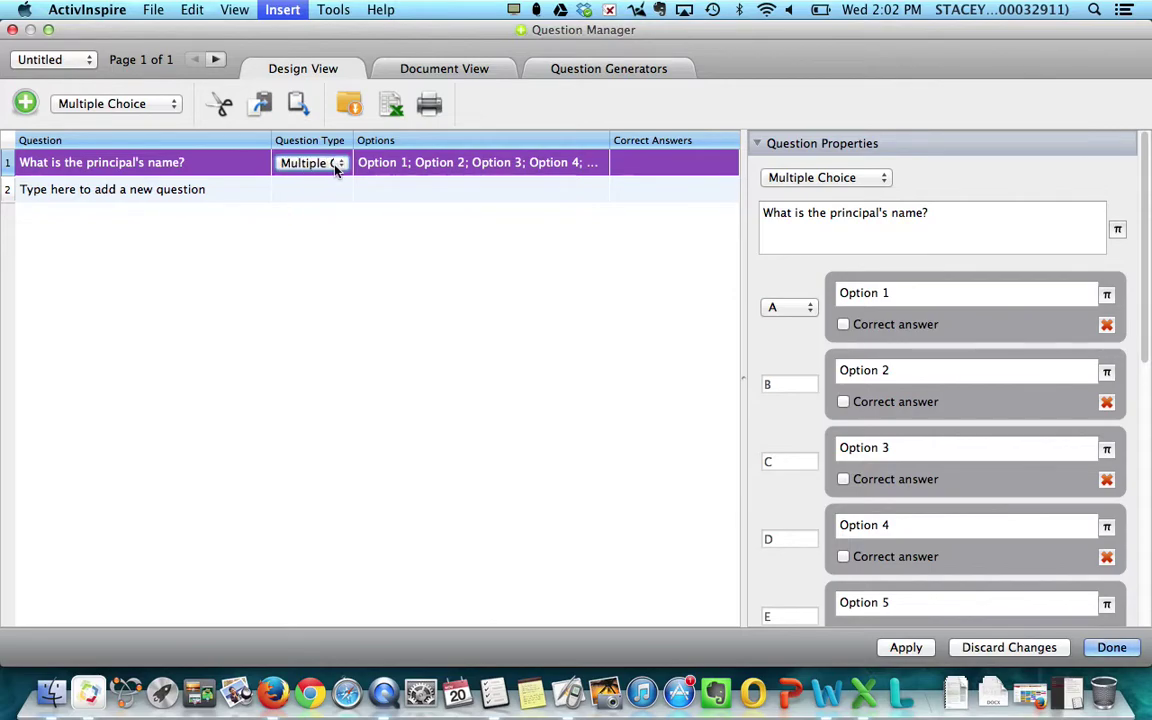
click(335, 167)
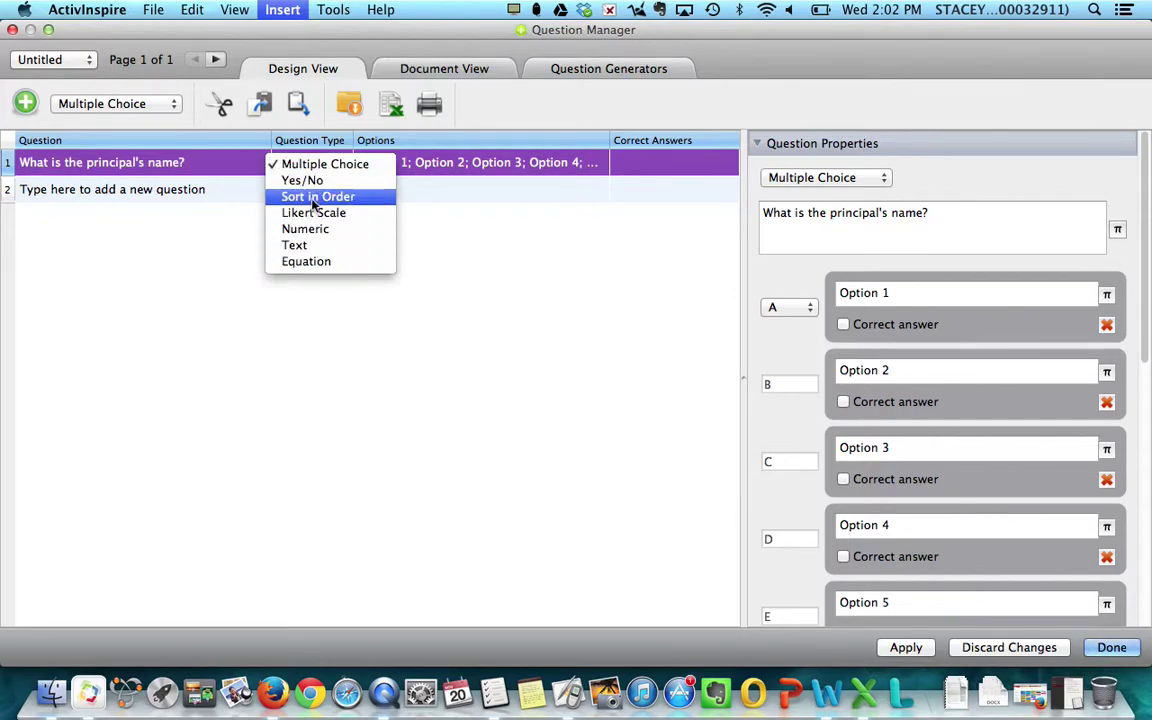
click(309, 168)
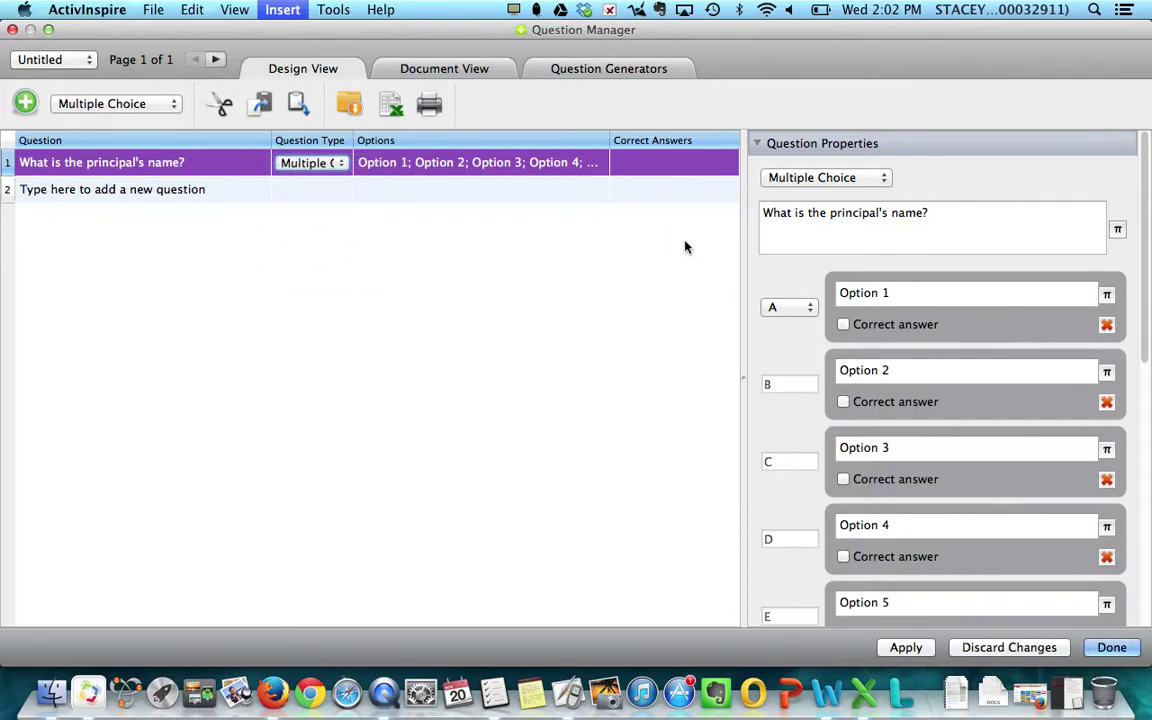
scroll(967, 293, down, 2)
drag(905, 234, 824, 235)
Delete answer options 6 and 5 in Question Properties, leaving Options 1–4
click(864, 190)
scroll(864, 190, up, 2)
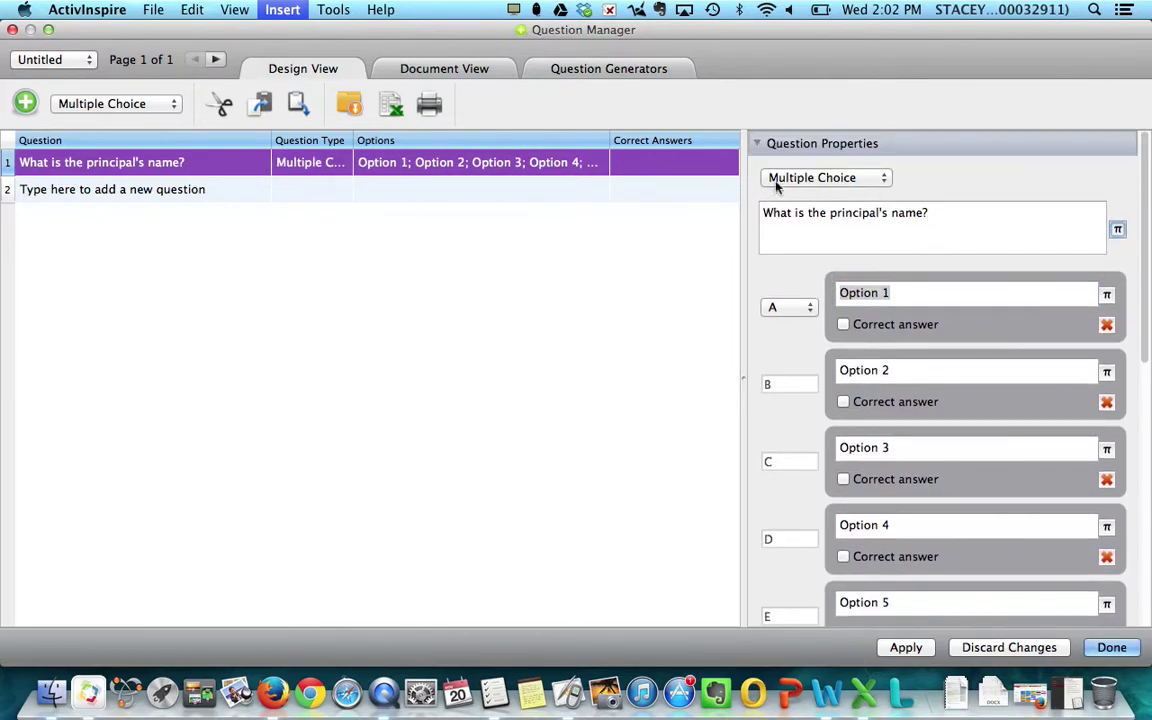
scroll(964, 365, down, 8)
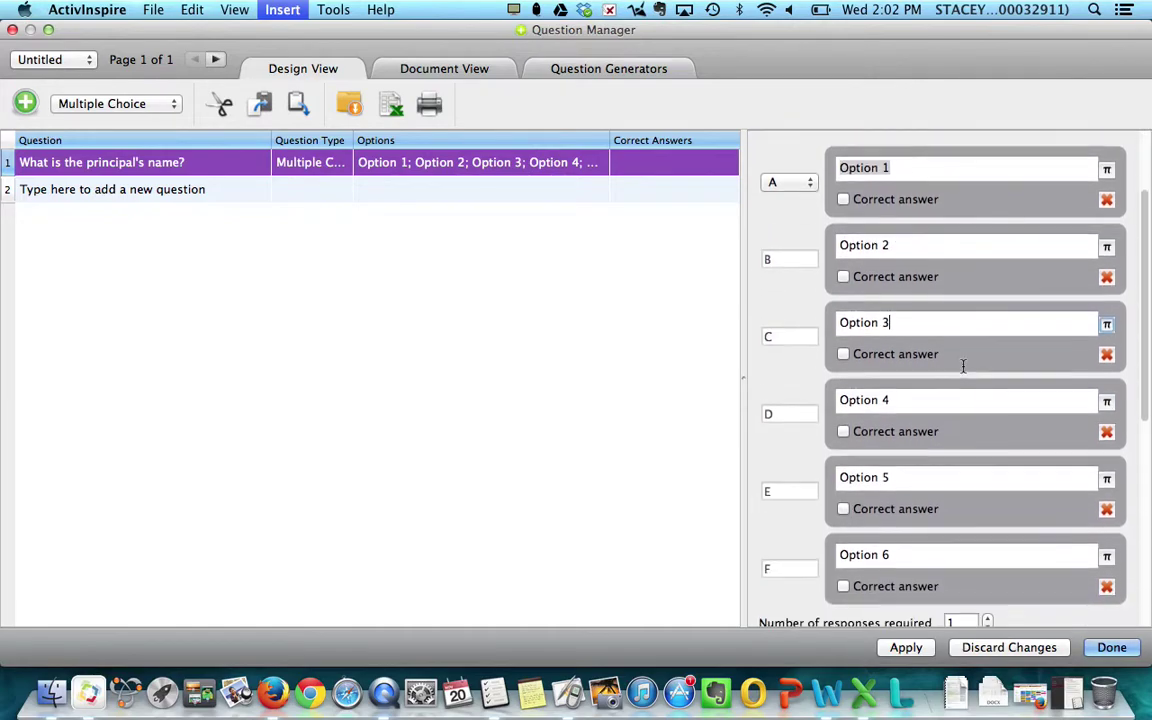
click(963, 366)
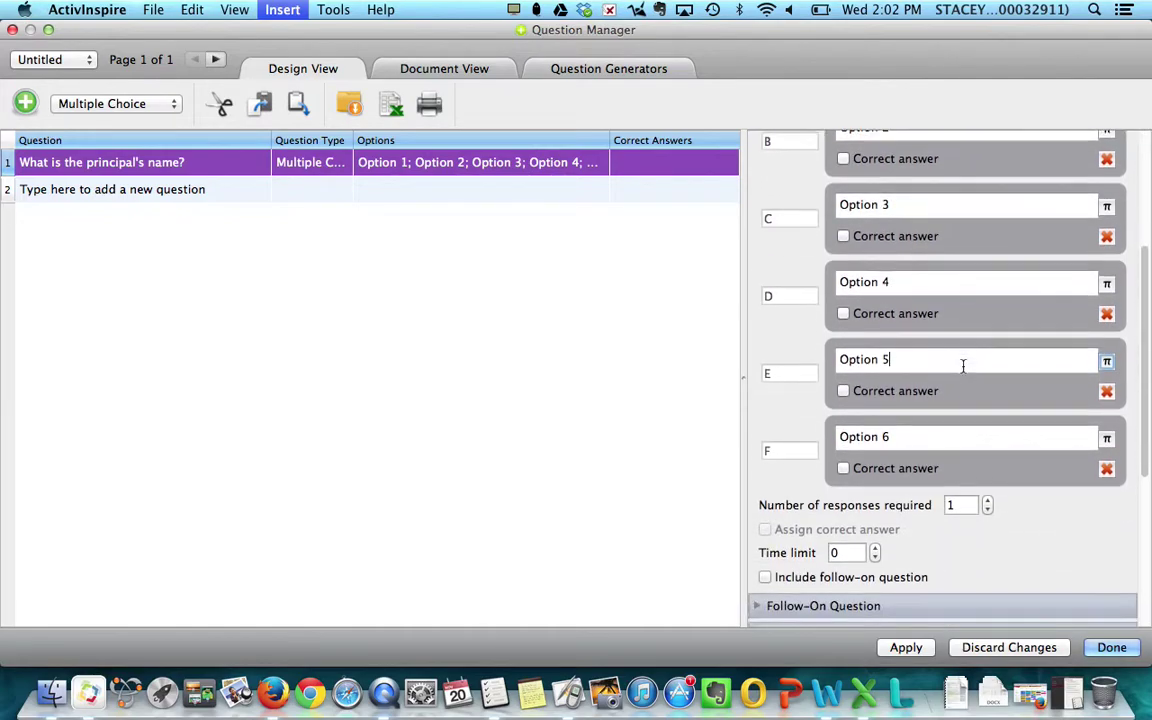
click(1107, 470)
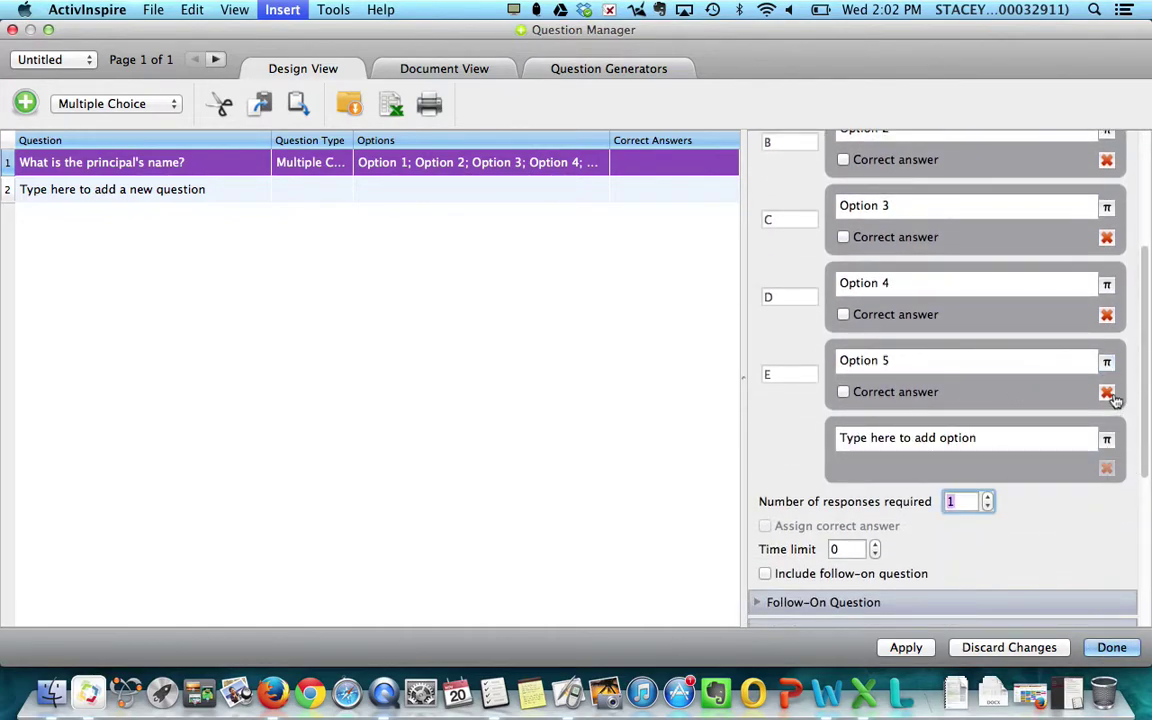
click(1107, 392)
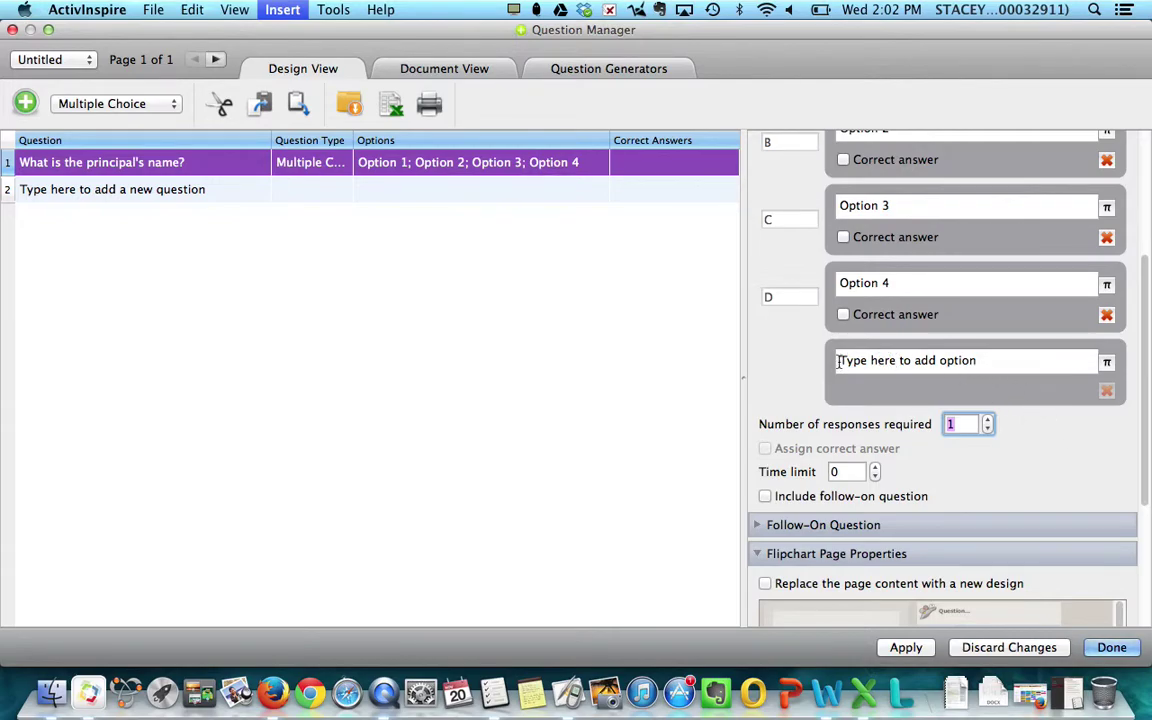
scroll(1035, 348, up, 5)
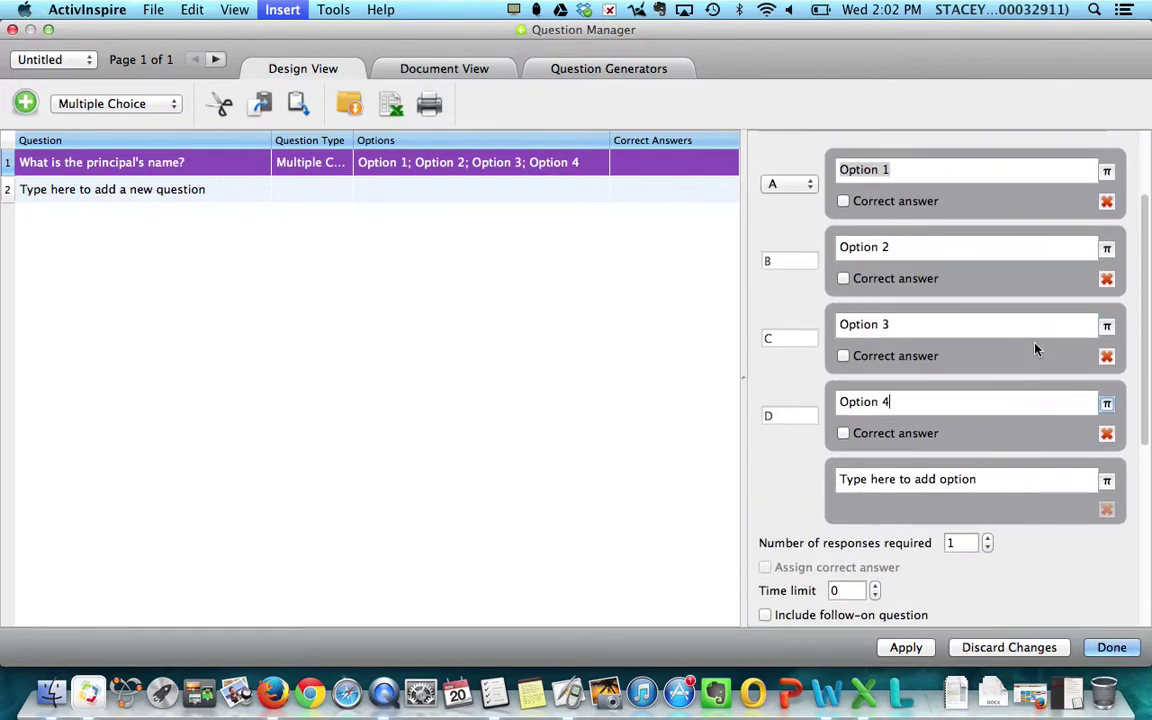
Type candidate principal names over the option A and option B placeholders
click(880, 274)
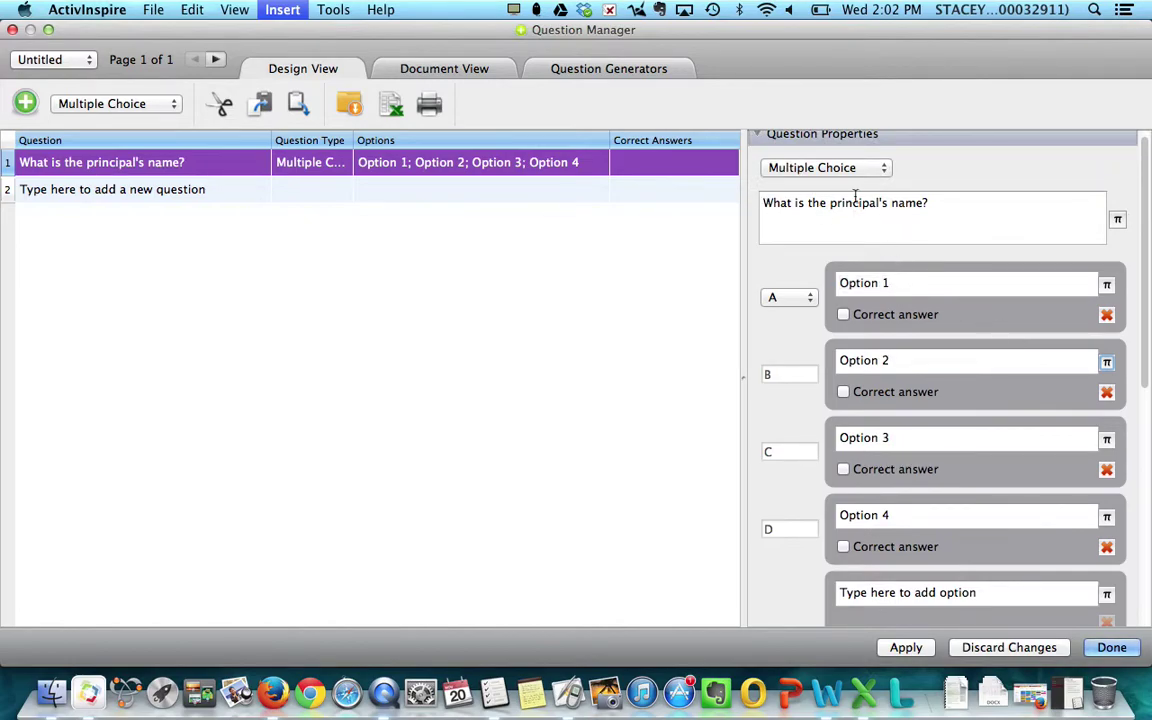
click(885, 284)
drag(885, 284, 818, 286)
text(Mr. Cutter)
click(888, 360)
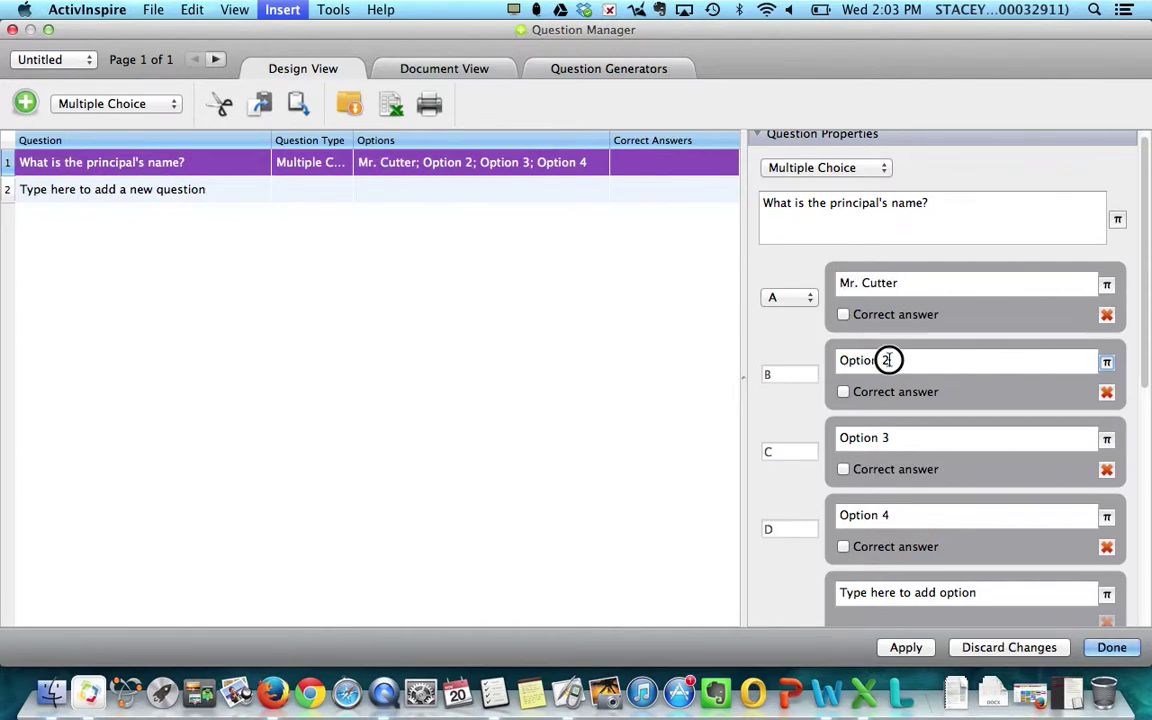
drag(888, 360, 836, 360)
key(BackSpace)
text(Mrs.)
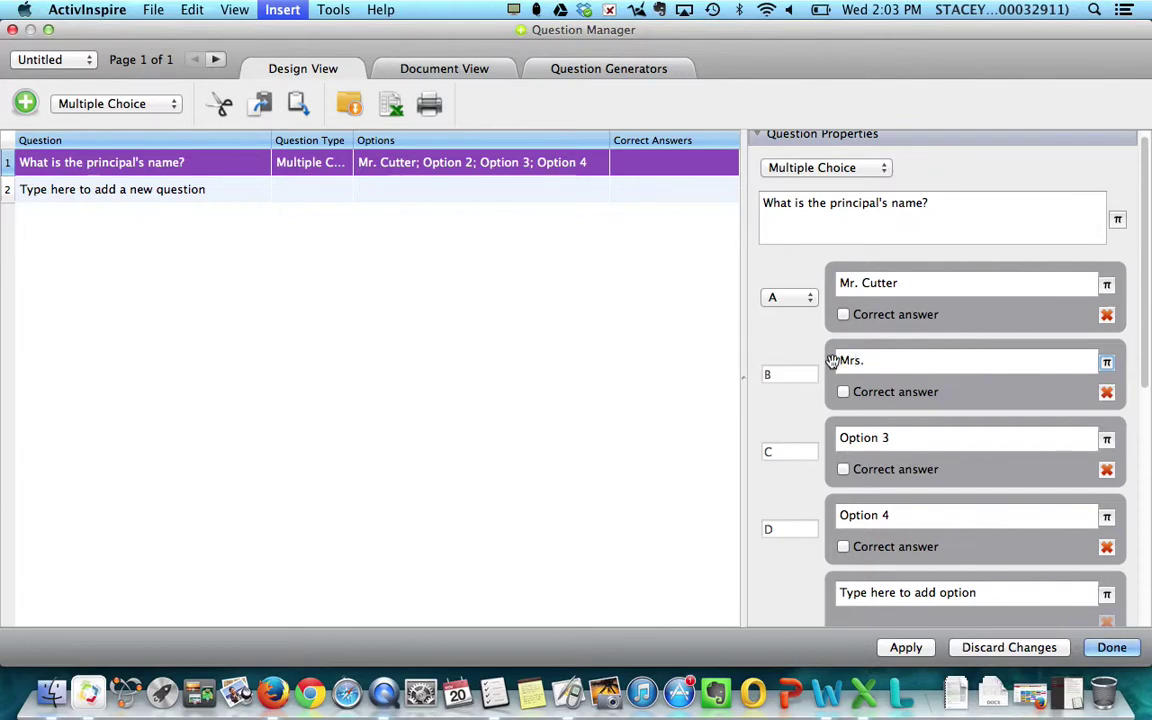
text( Ellis)
Type candidate names over options C and D, fixing a typo in D
drag(900, 437, 813, 437)
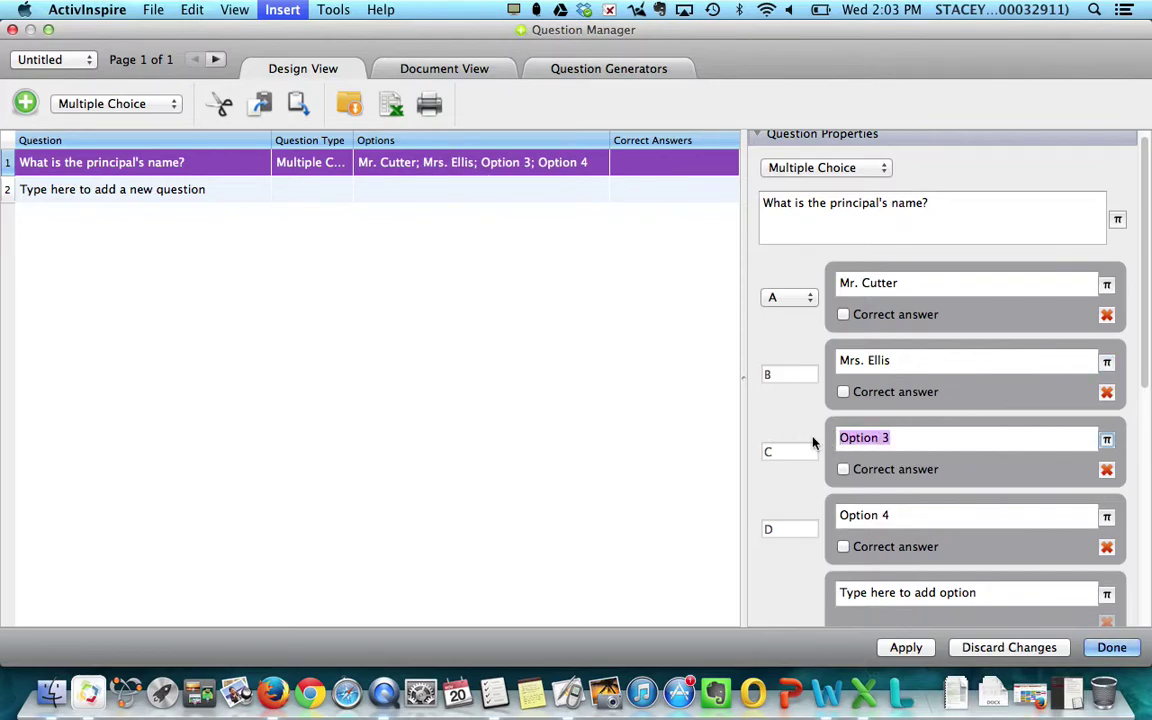
text(The Grinch)
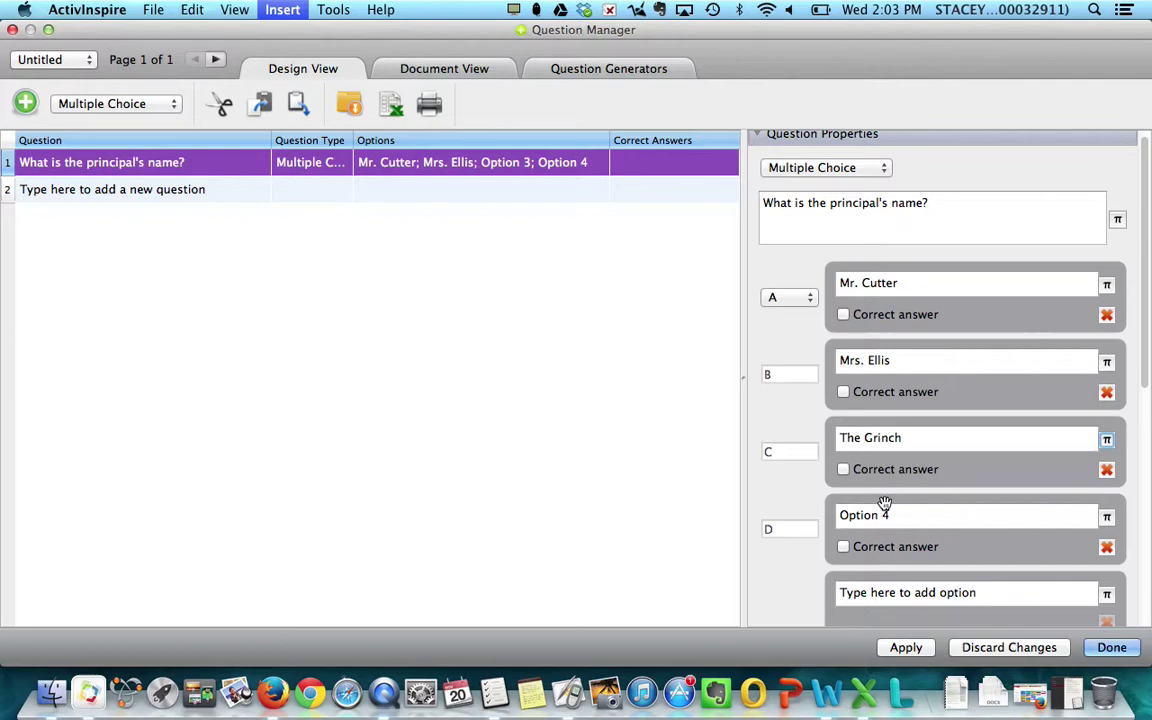
drag(889, 514, 822, 510)
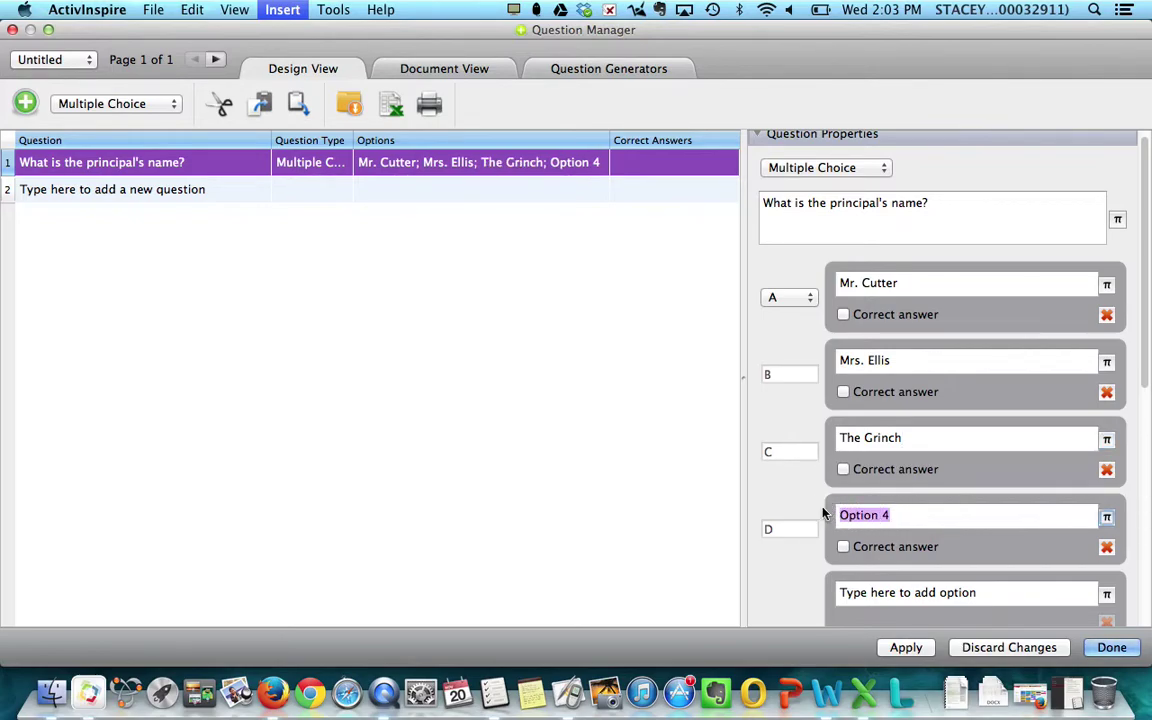
text(Ed McMaha)
key(BackSpace)
text(on)
scroll(971, 513, down, 3)
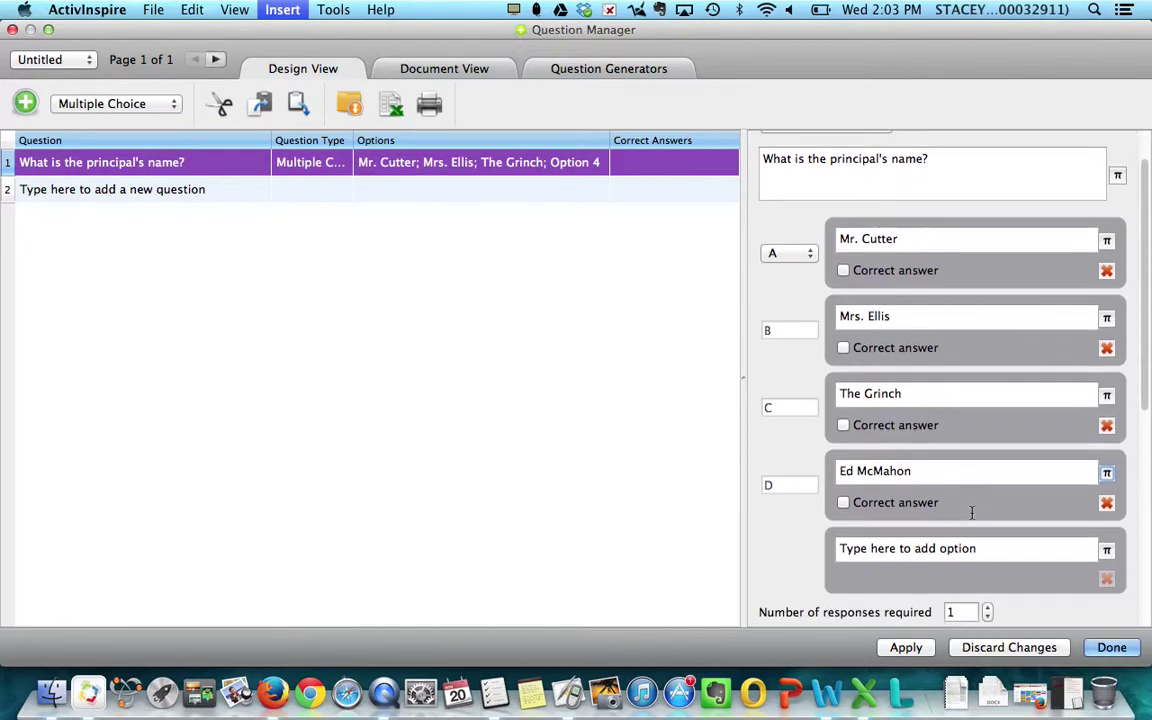
click(972, 452)
Tick the Correct answer checkbox under option B in Question Properties
click(971, 518)
scroll(1021, 528, down, 1)
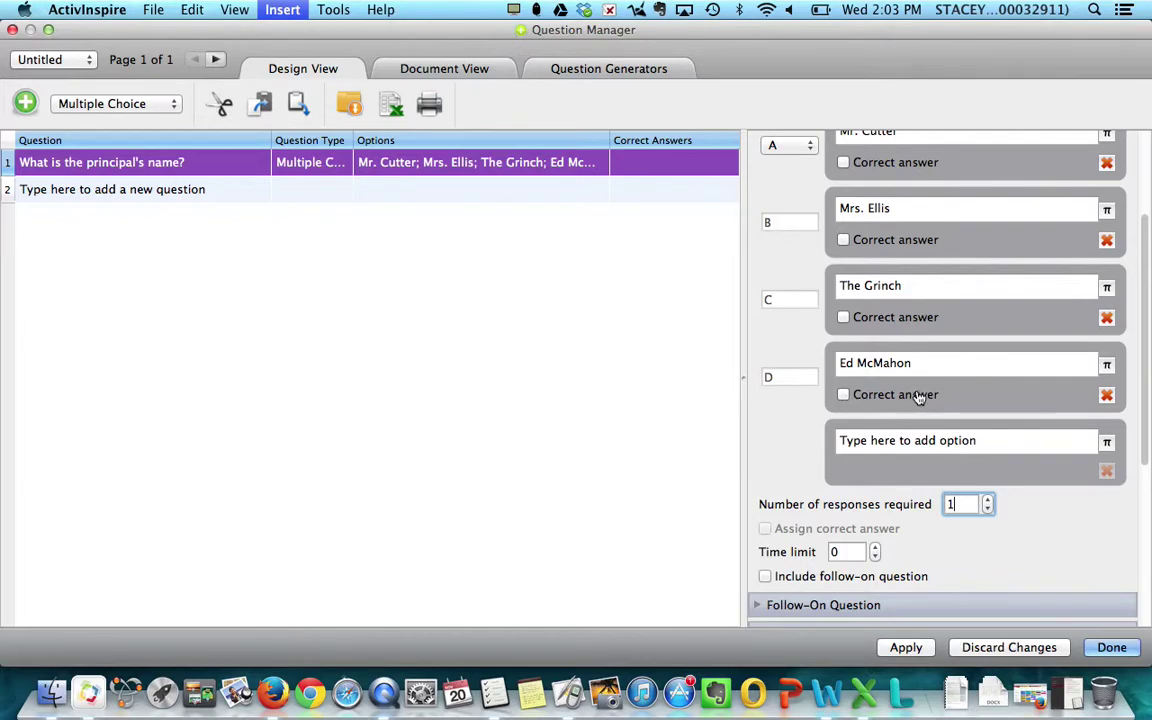
scroll(943, 383, up, 2)
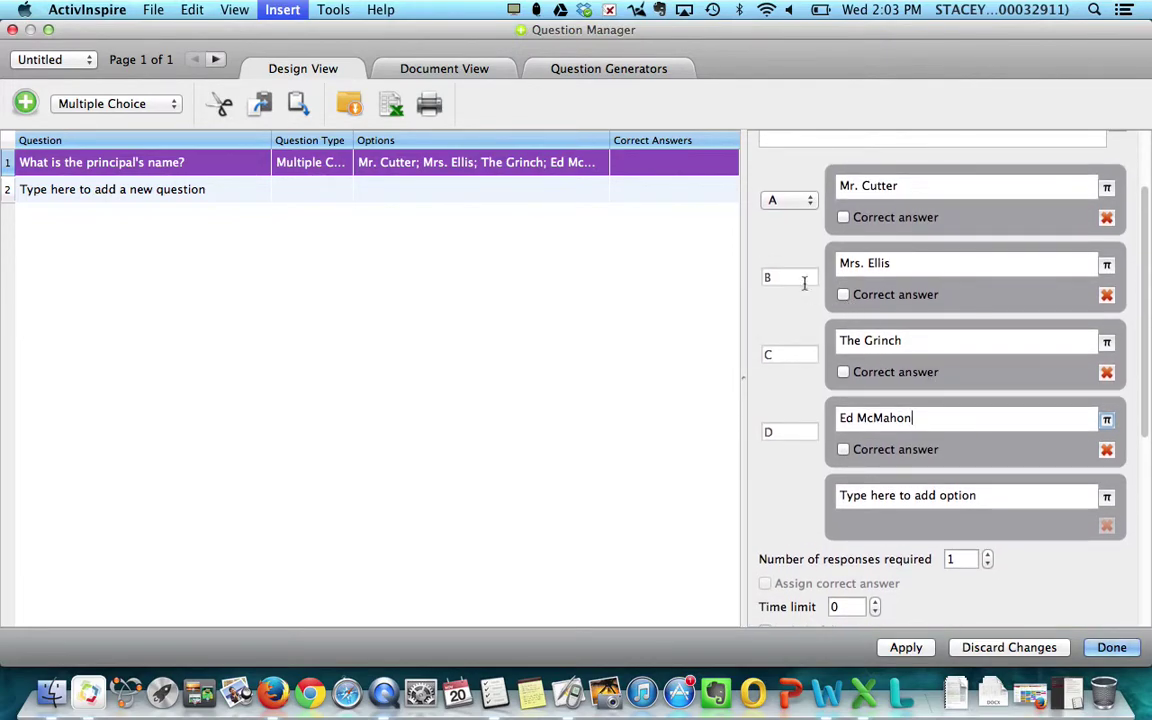
click(845, 298)
scroll(997, 389, down, 2)
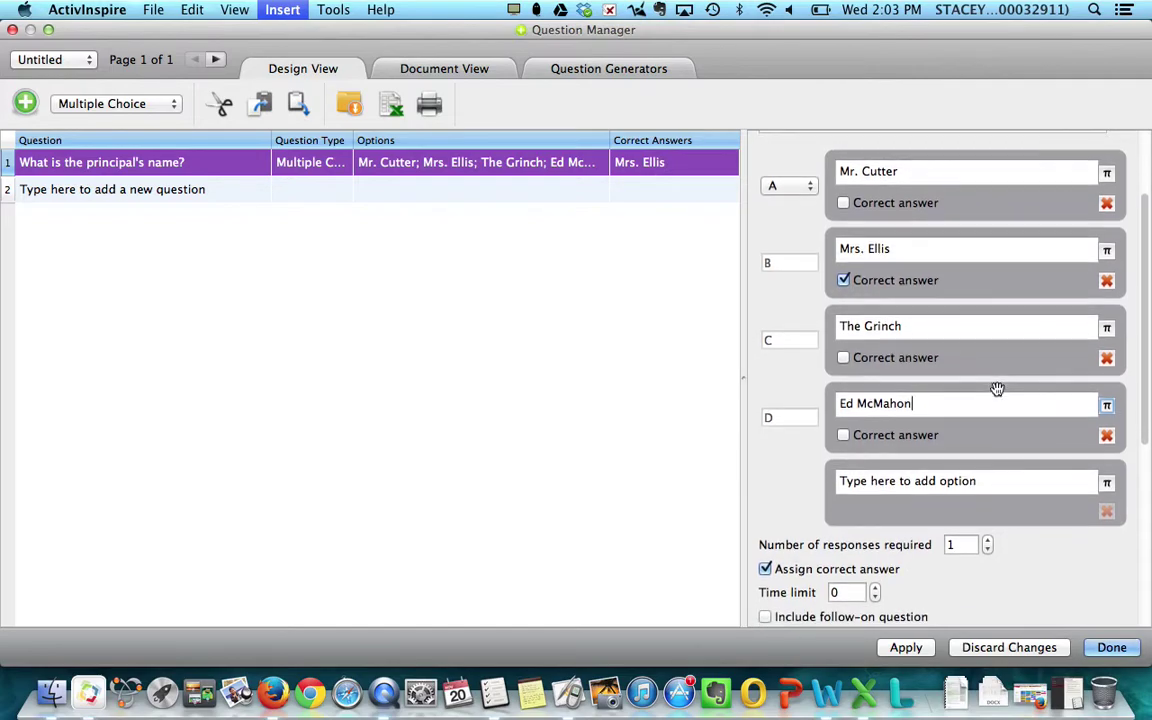
scroll(997, 389, down, 5)
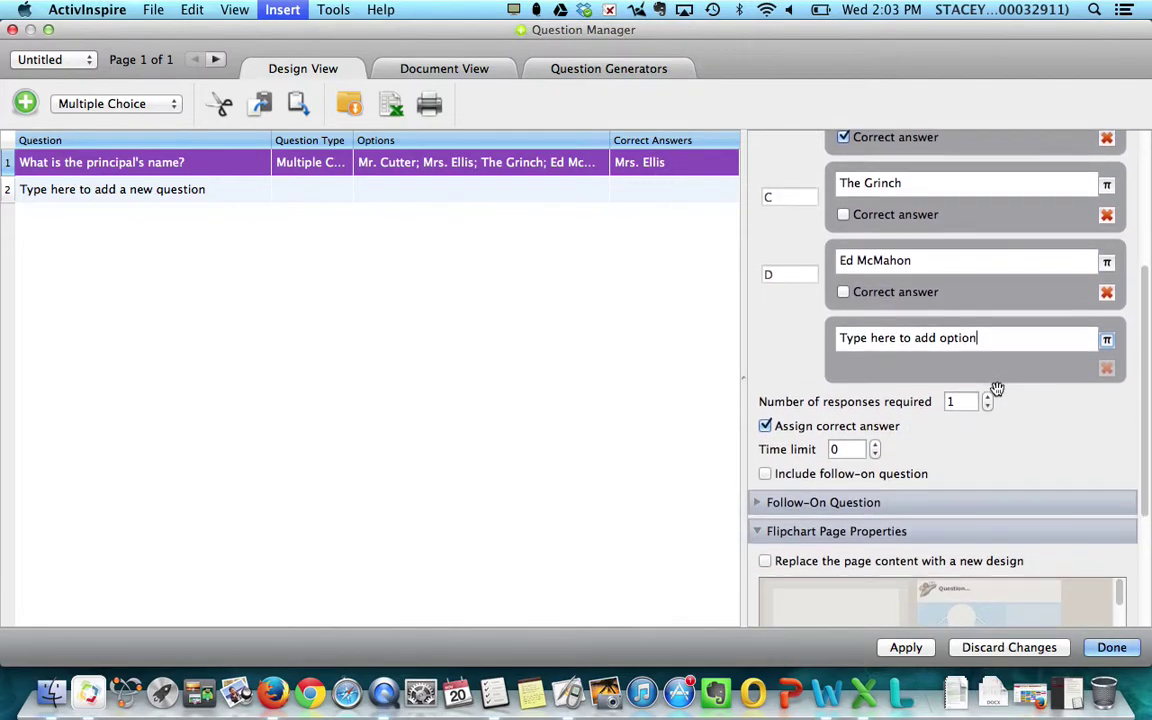
scroll(997, 389, down, 5)
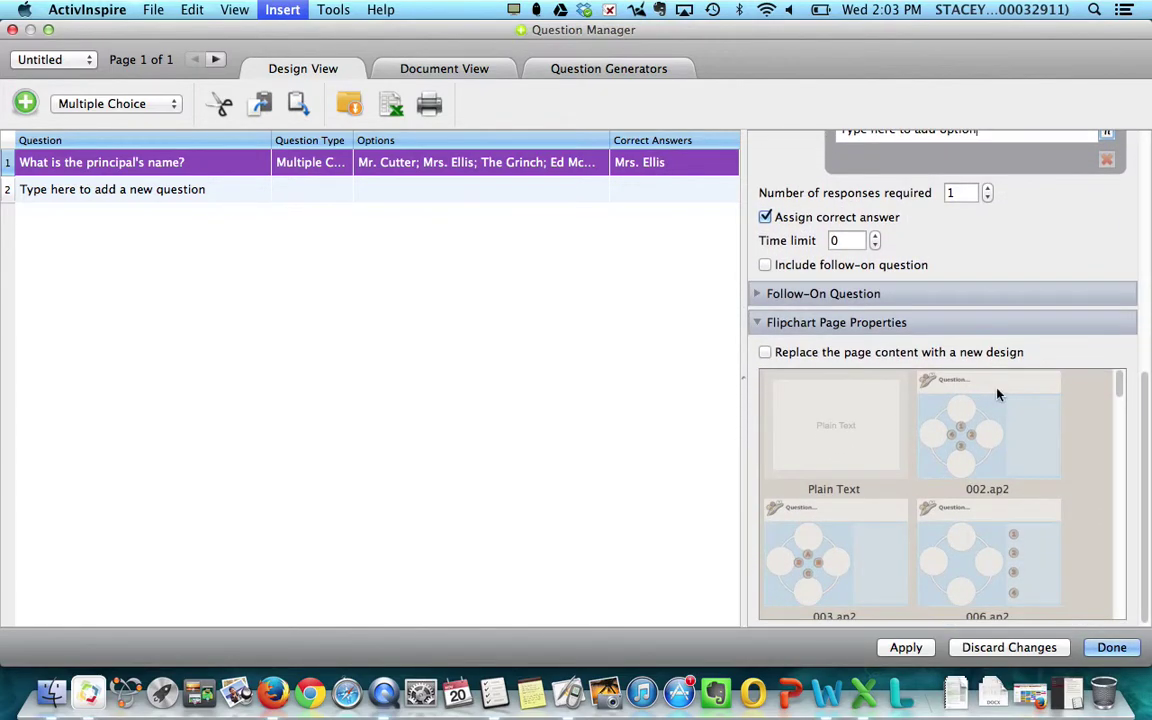
Enable replacing page content, pick the 156.ap2 four-option design and apply it
click(766, 354)
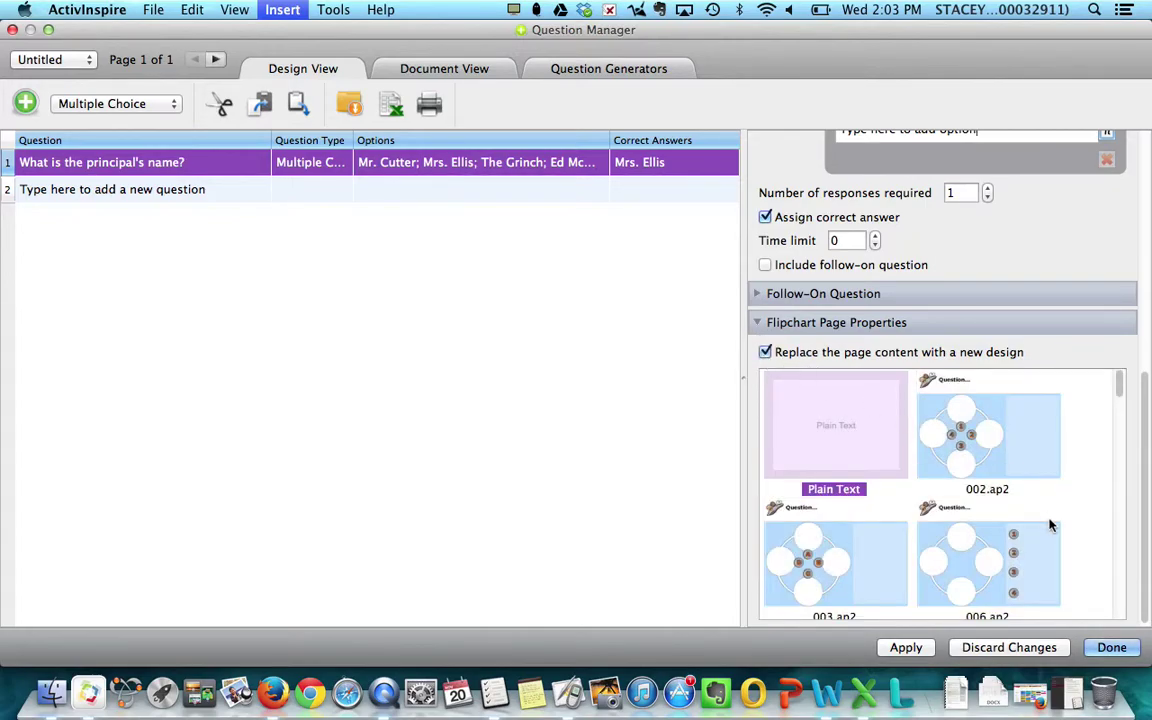
scroll(1050, 525, down, 15)
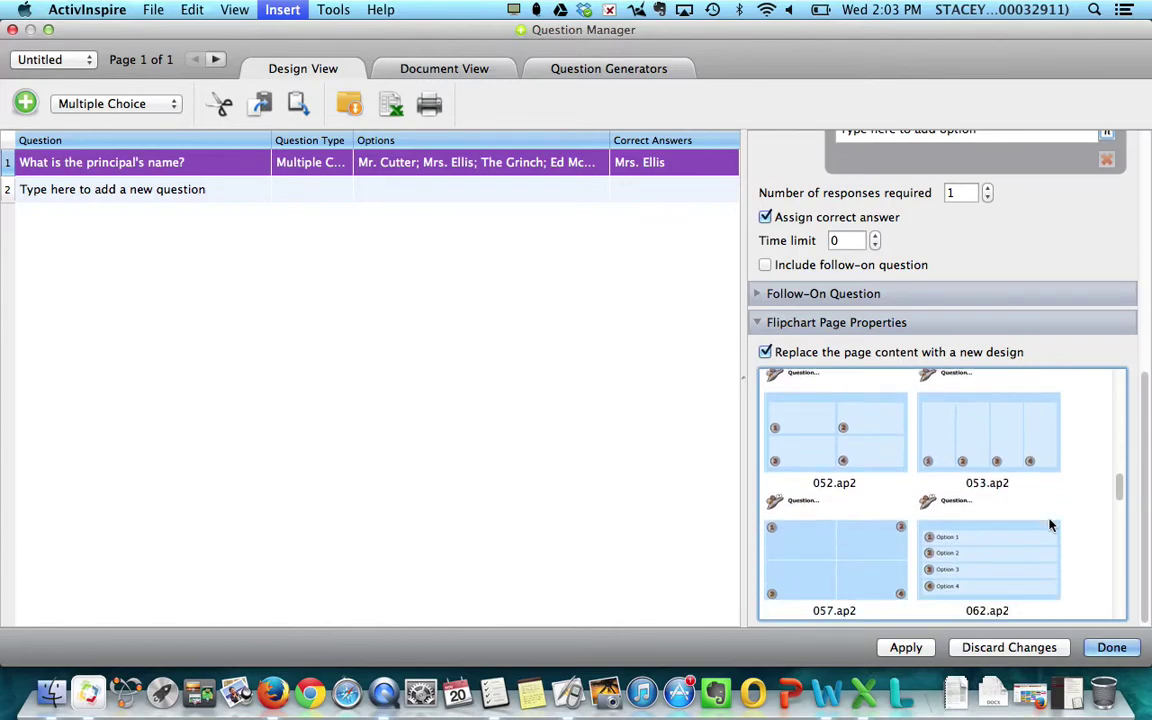
scroll(1050, 525, down, 1)
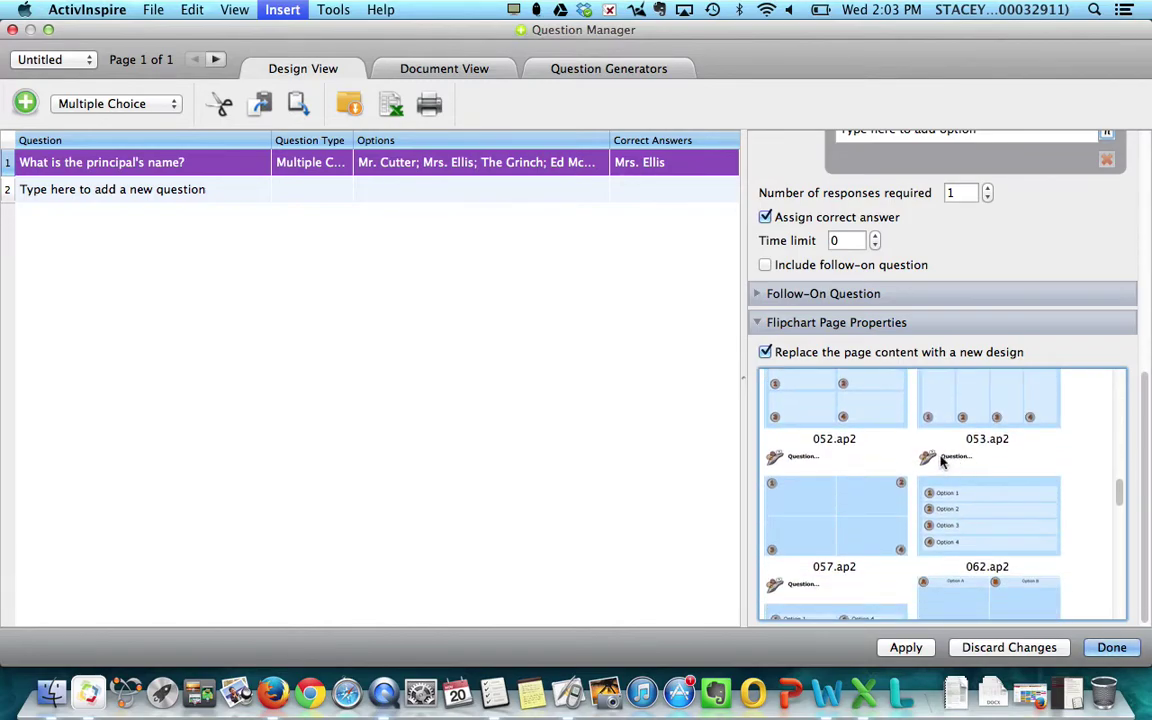
scroll(975, 545, down, 20)
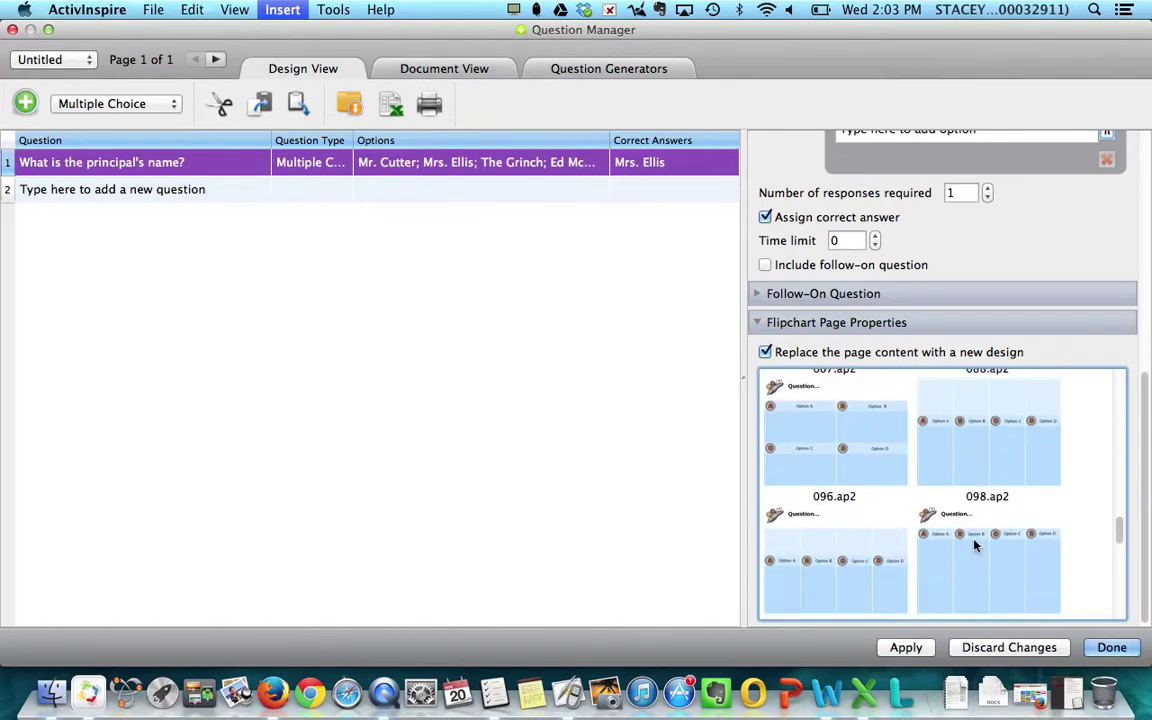
scroll(975, 545, down, 1)
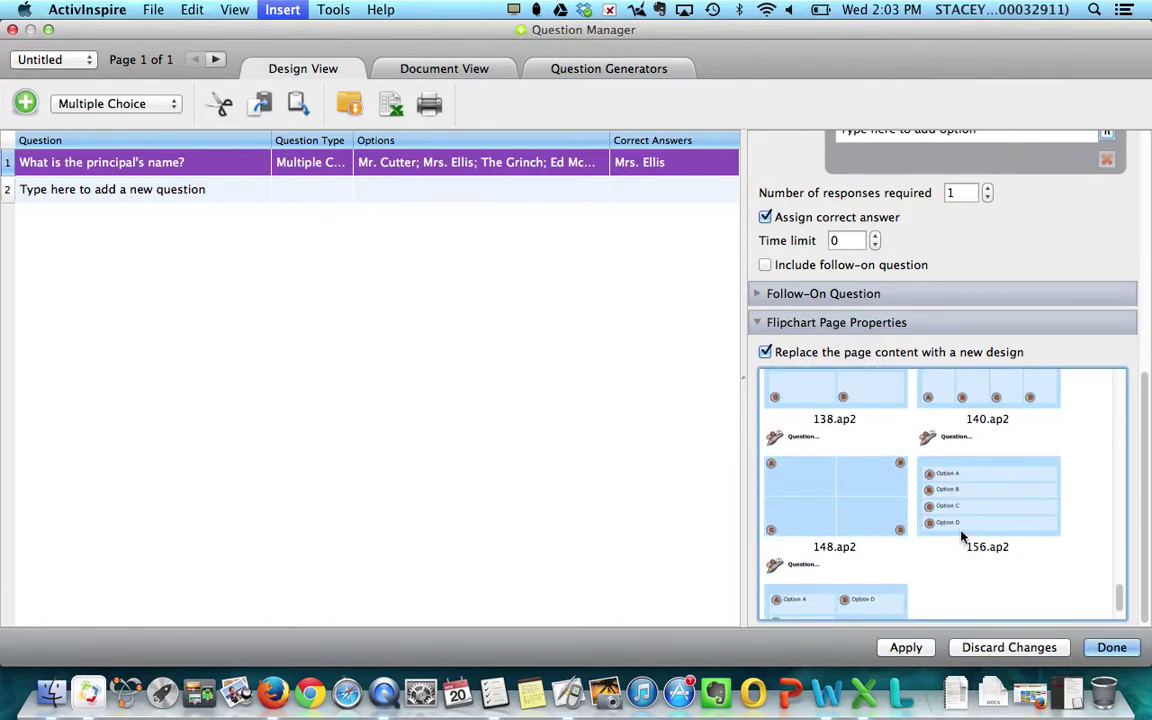
scroll(950, 532, down, 3)
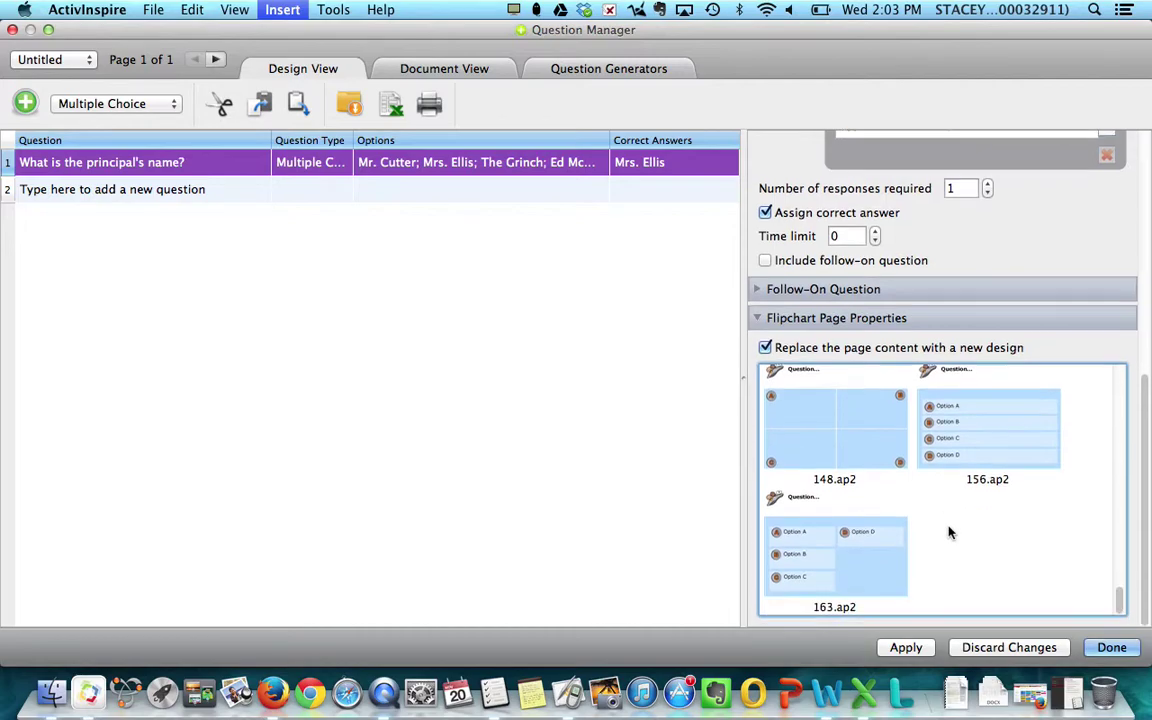
click(962, 465)
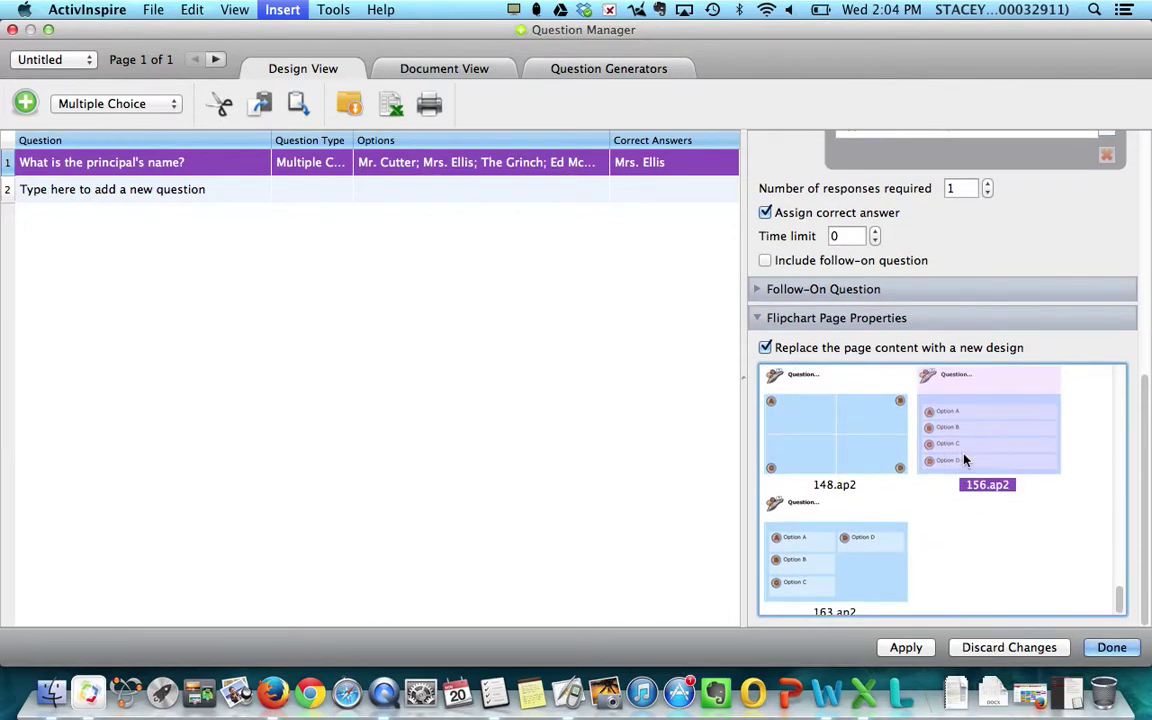
click(916, 648)
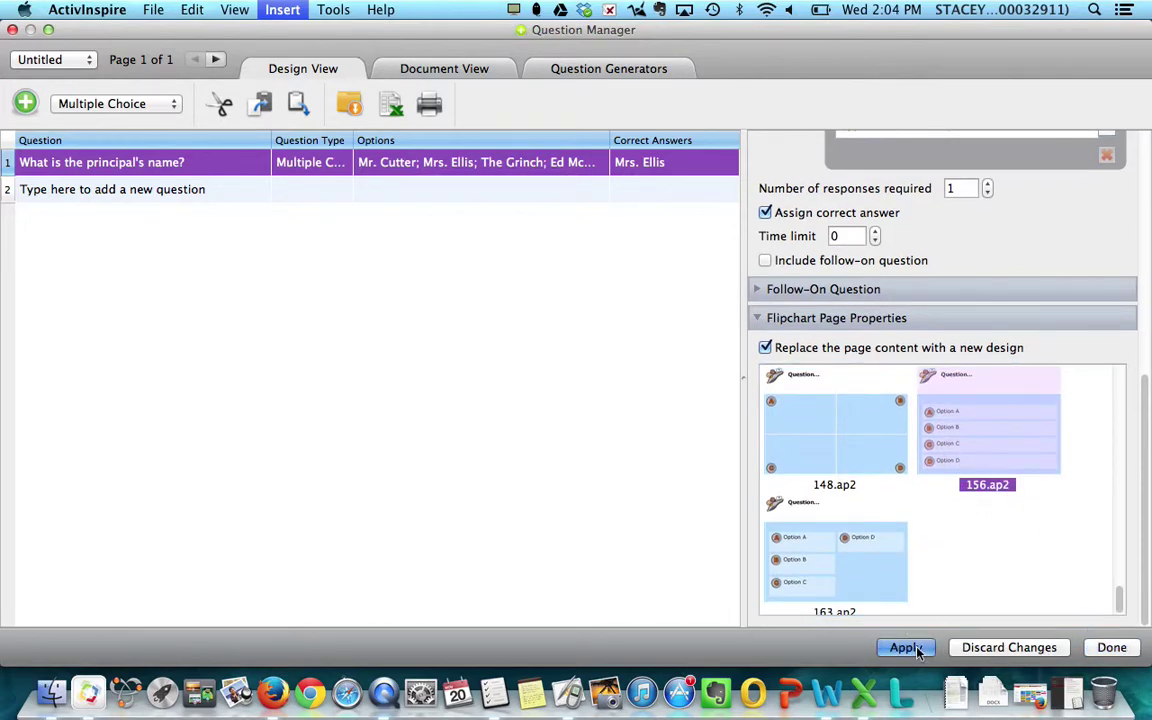
Click Done to close the Question Manager and show the question with answers A–D
click(1112, 648)
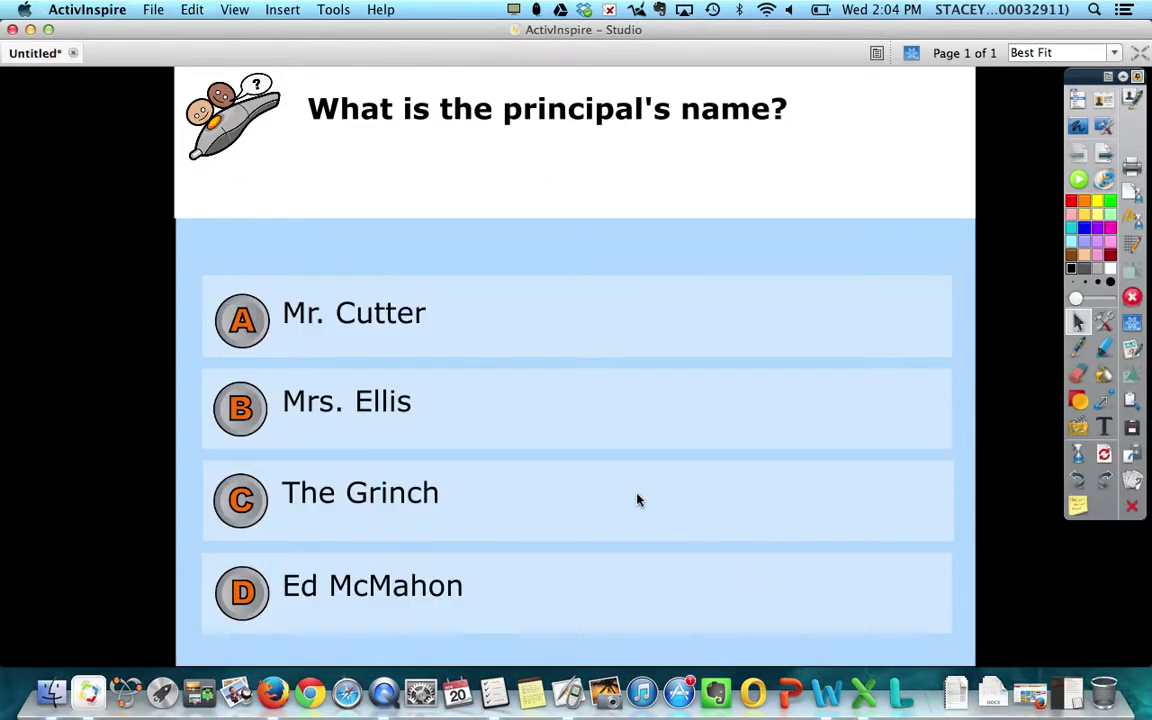
click(241, 378)
click(265, 160)
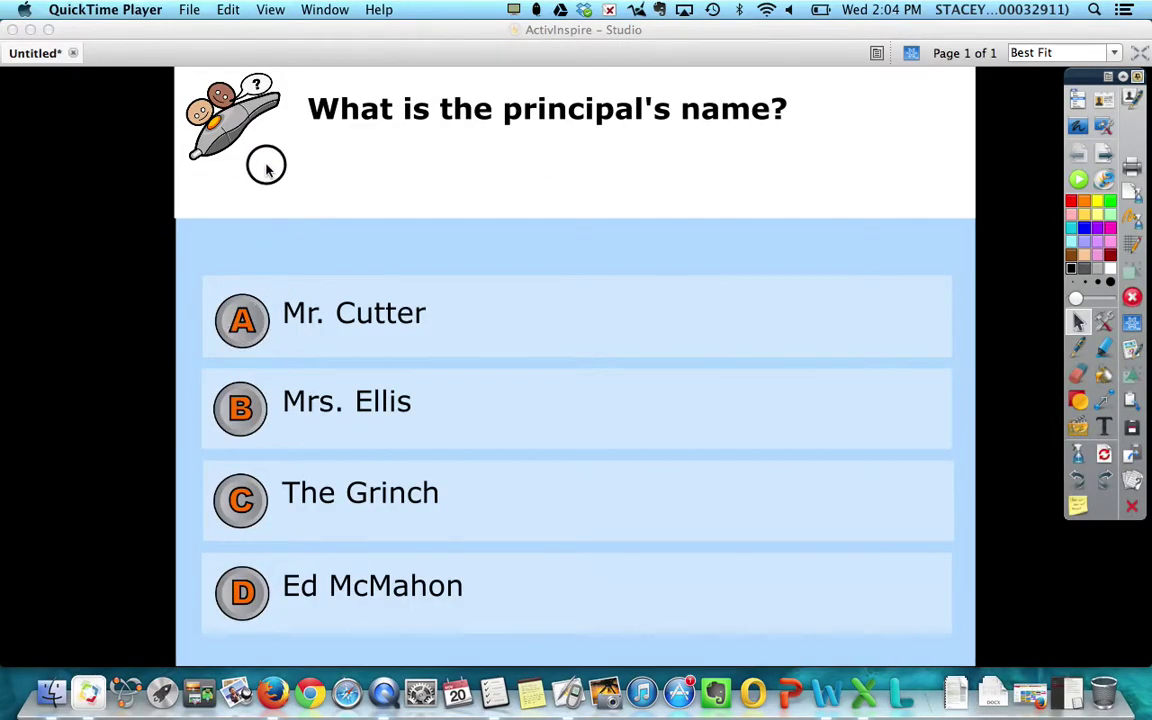